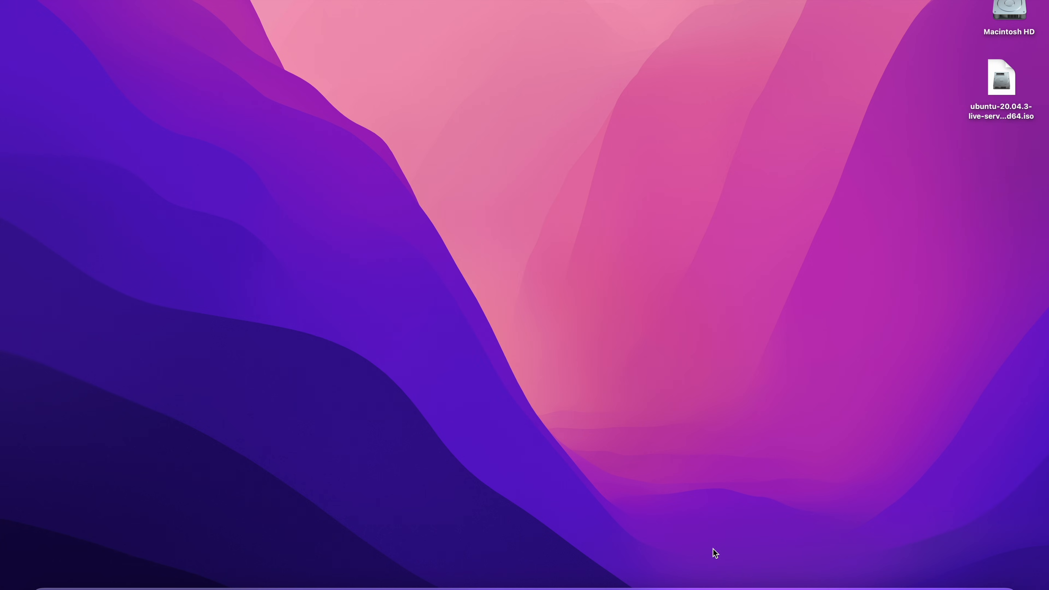
Search the App Store for 'utm', review UTM Virtual Machines at 9,99 €, then close the store.
left_click(745, 587)
key("super+f")
type("utm")
key("Return")
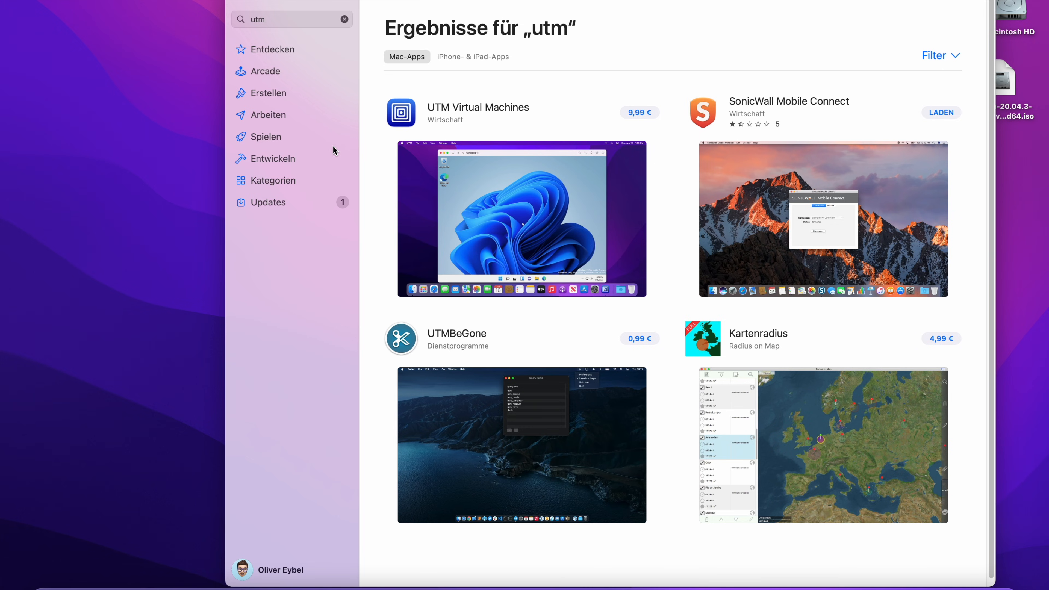
left_click(240, 1)
Search the web for 'utm' in Safari and download UTM free from mac.getutm.app.
left_click(124, 586)
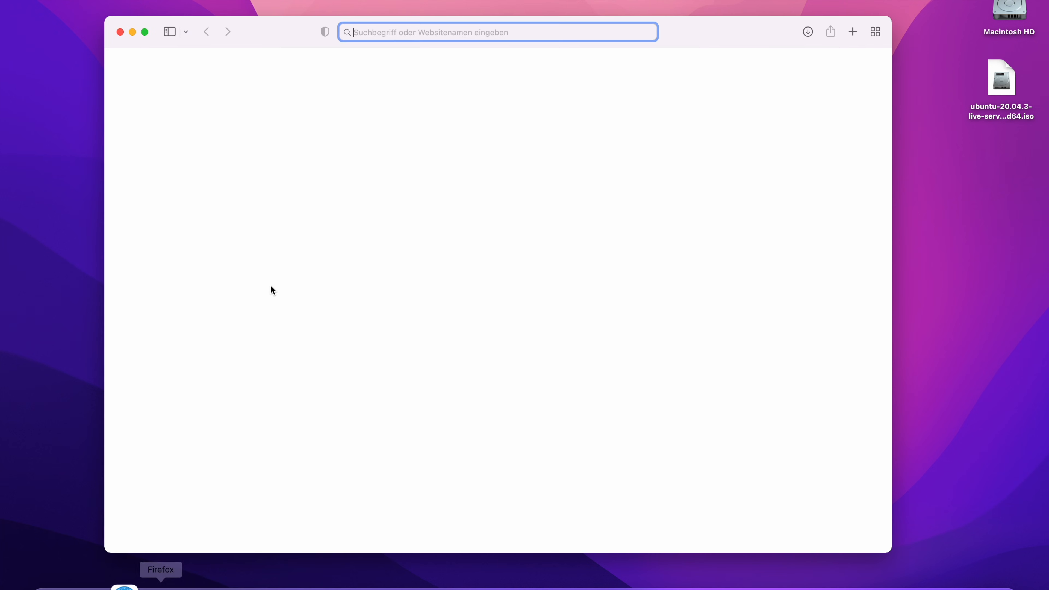
type("utm")
key("Return")
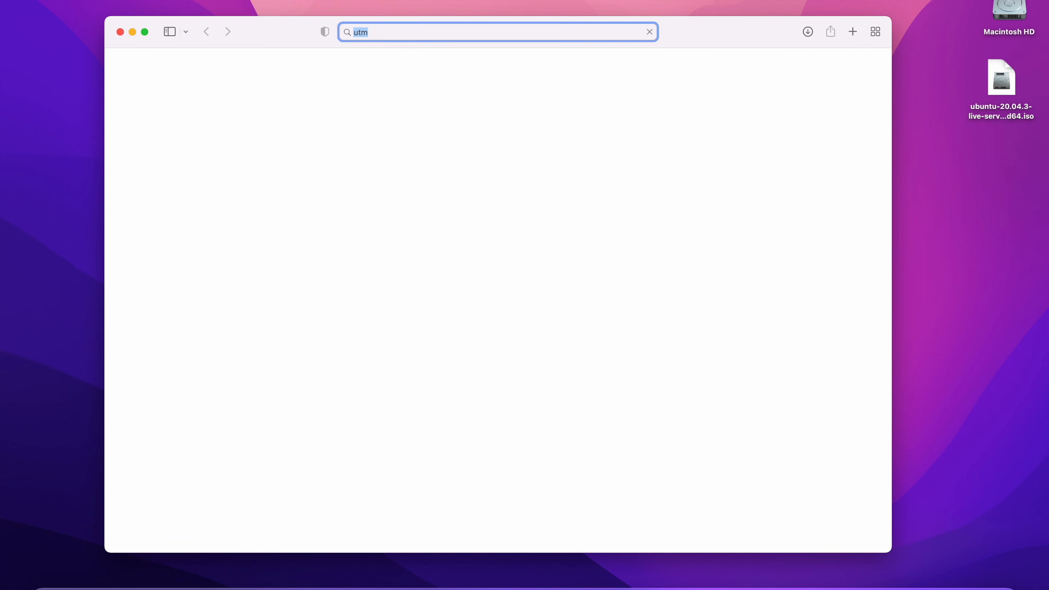
left_click(241, 519)
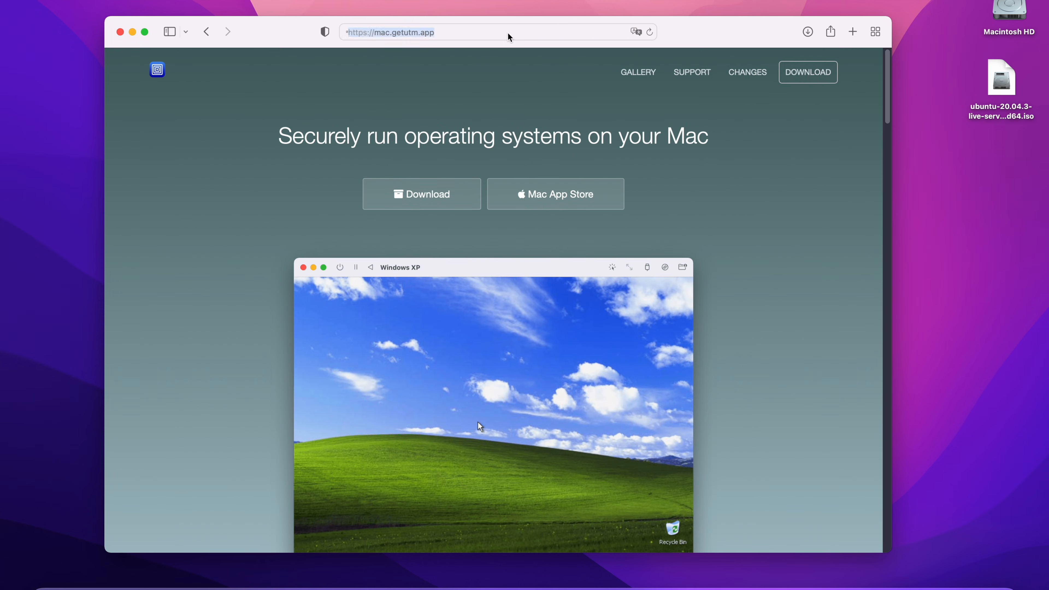
left_click(396, 33)
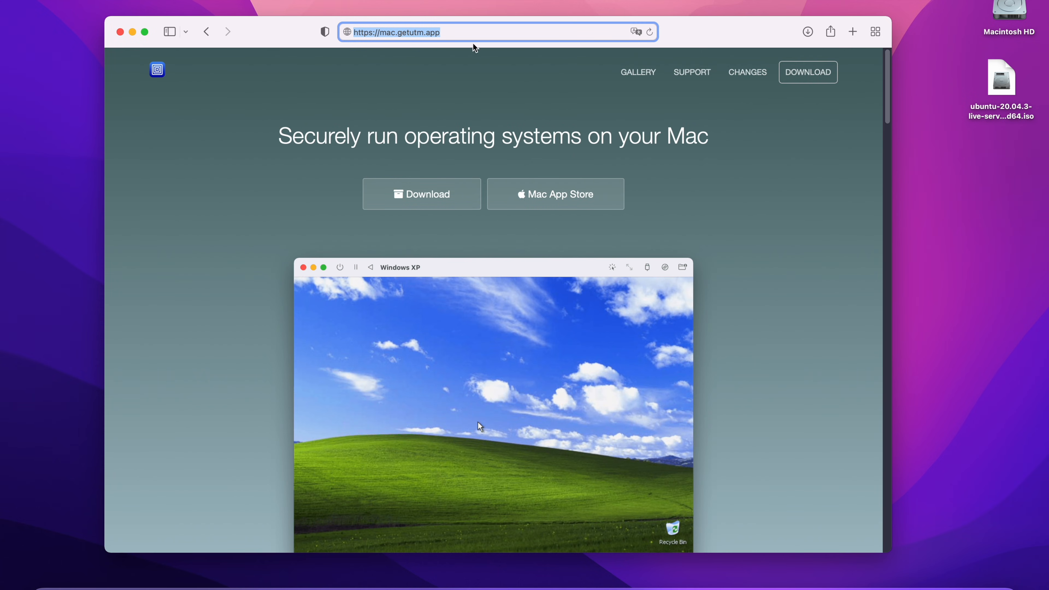
left_click(455, 199)
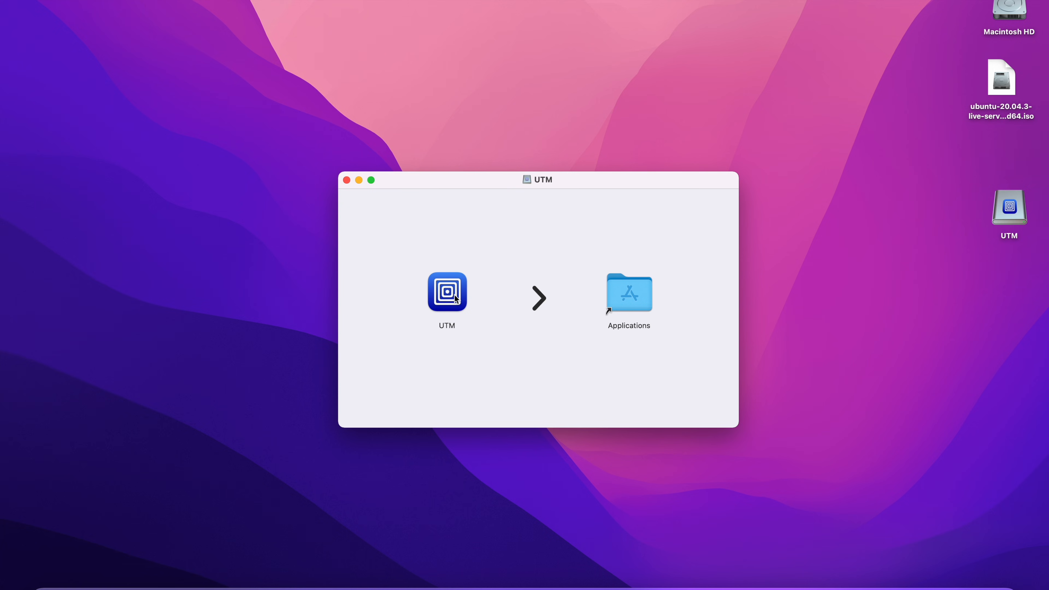
Copy UTM into Applications, replacing the existing app, and close the disk-image window.
left_click_drag(457, 296, 628, 291)
left_click(618, 225)
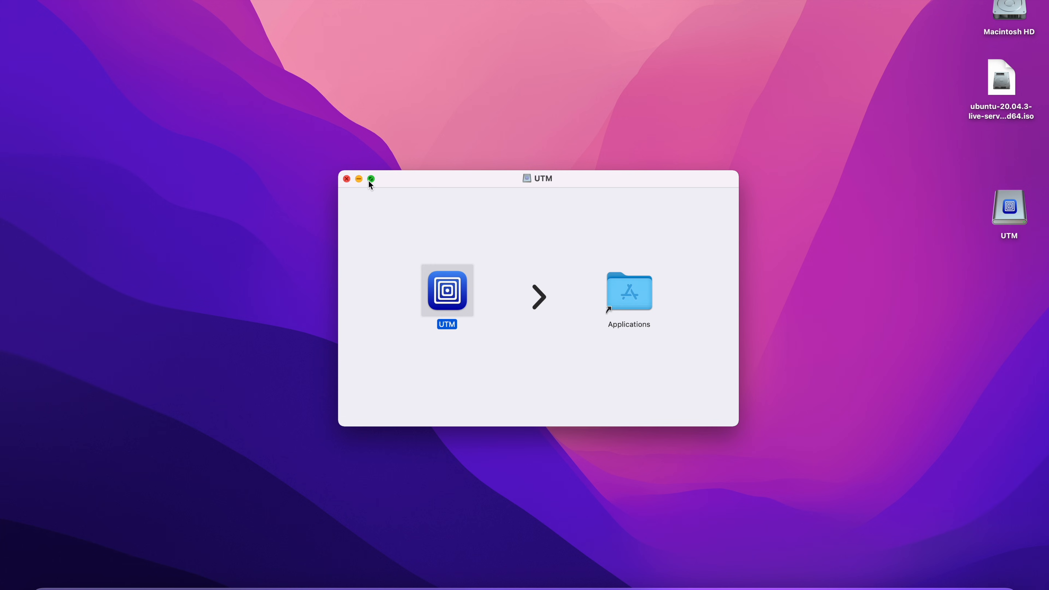
left_click(346, 178)
left_click(1009, 207)
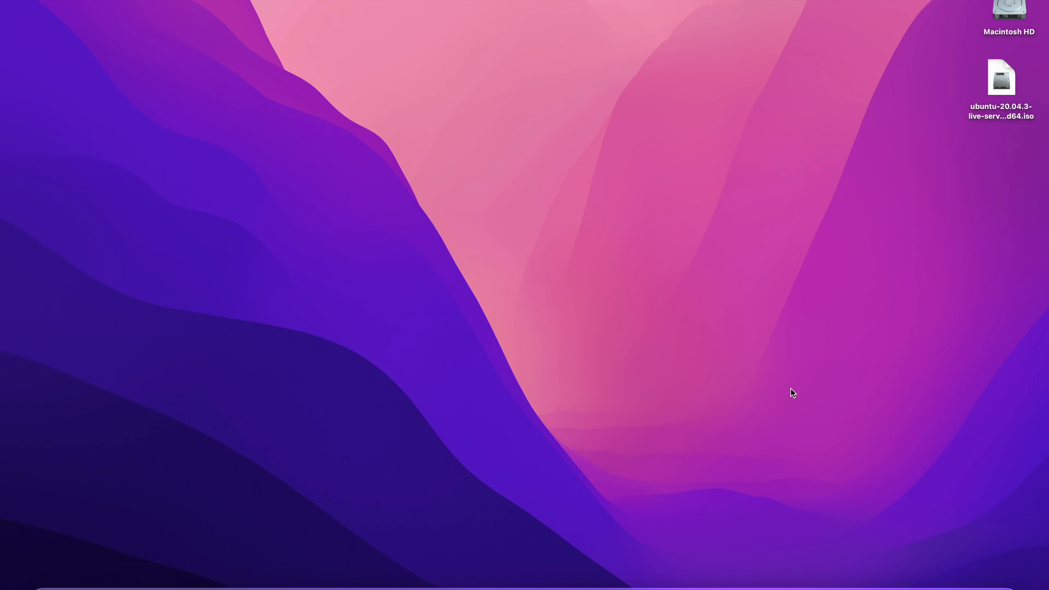
Launch UTM through Spotlight, allow it to open, and begin creating a new virtual machine.
key("super+space")
type("utm")
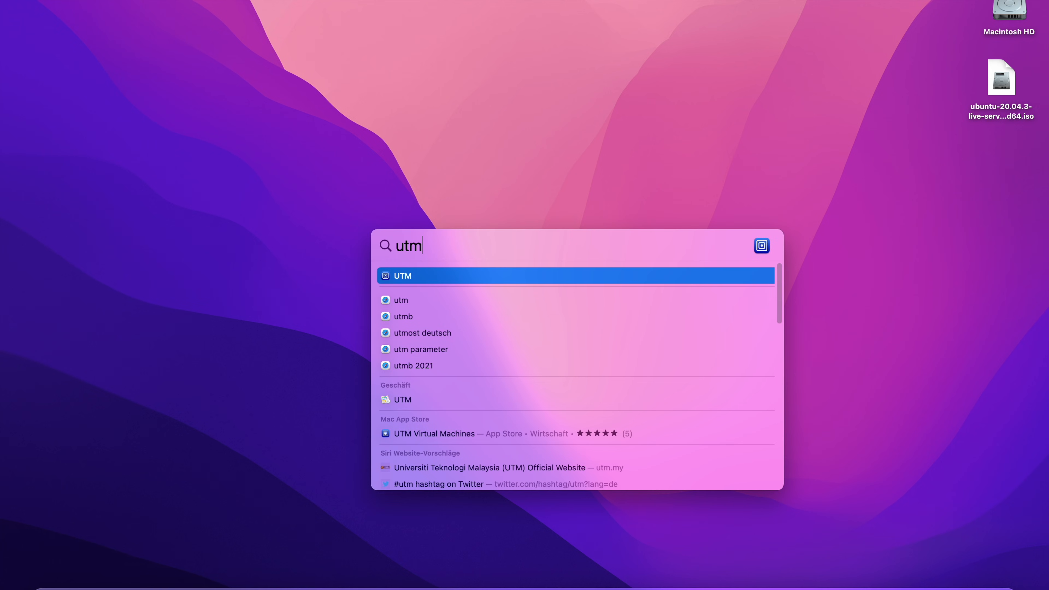
key("Return")
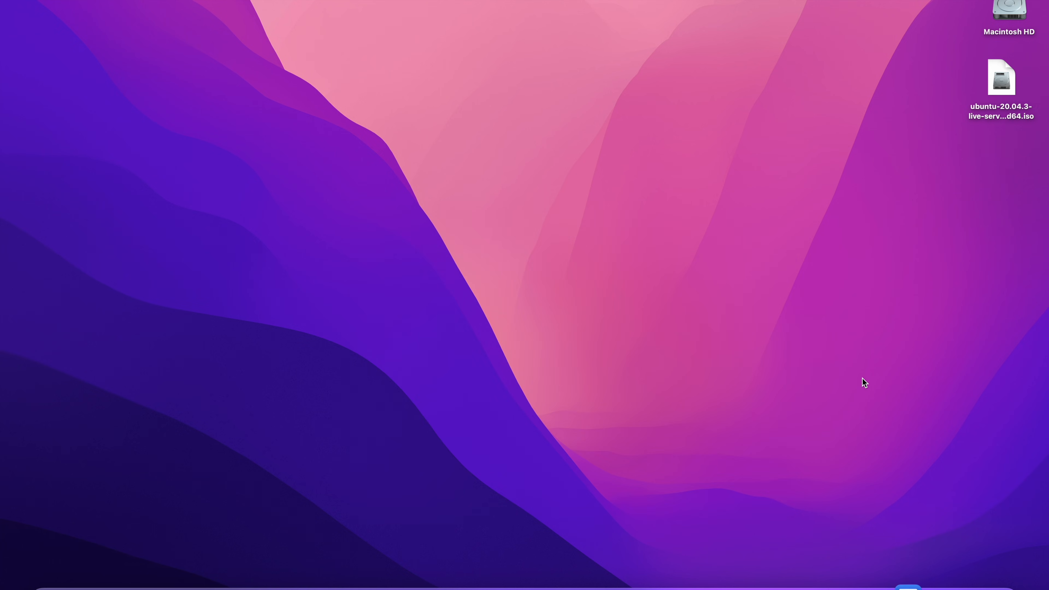
left_click(579, 240)
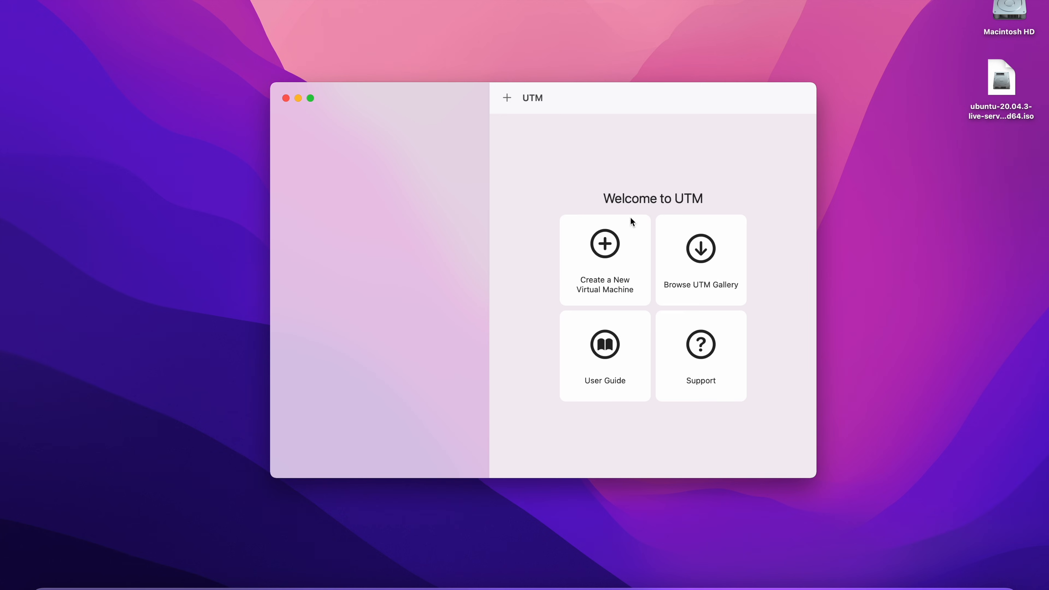
left_click(601, 243)
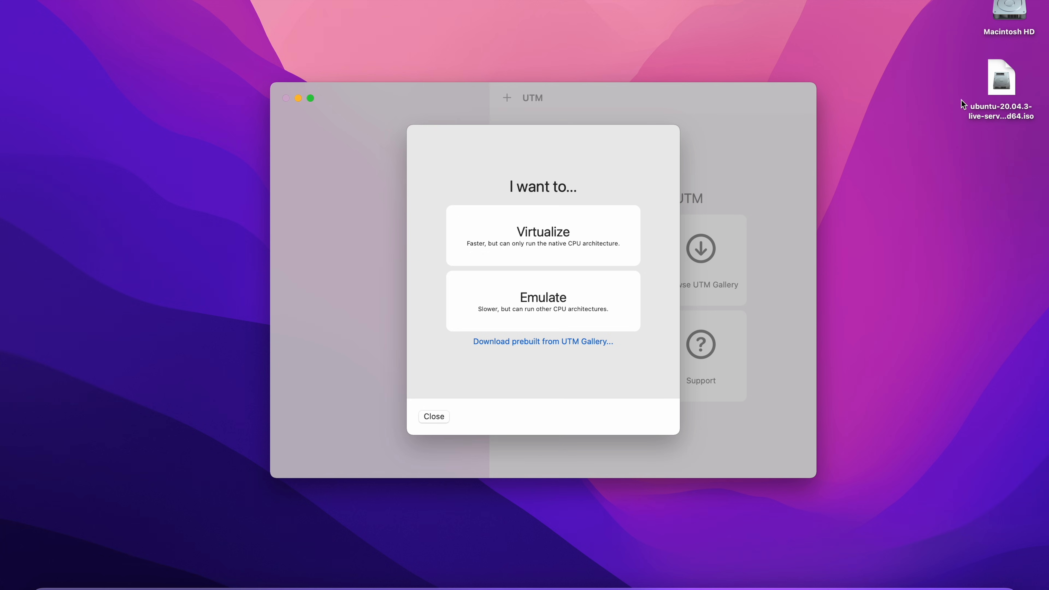
Preview the Ubuntu 20.04.3 live server ISO file on the desktop.
left_click(999, 83)
key("space")
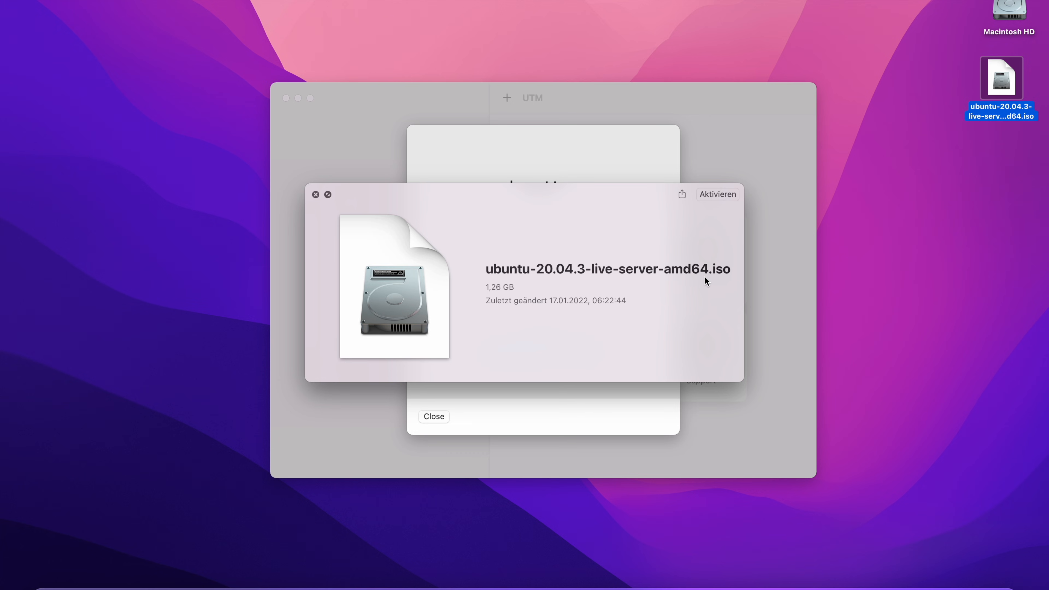
key("space")
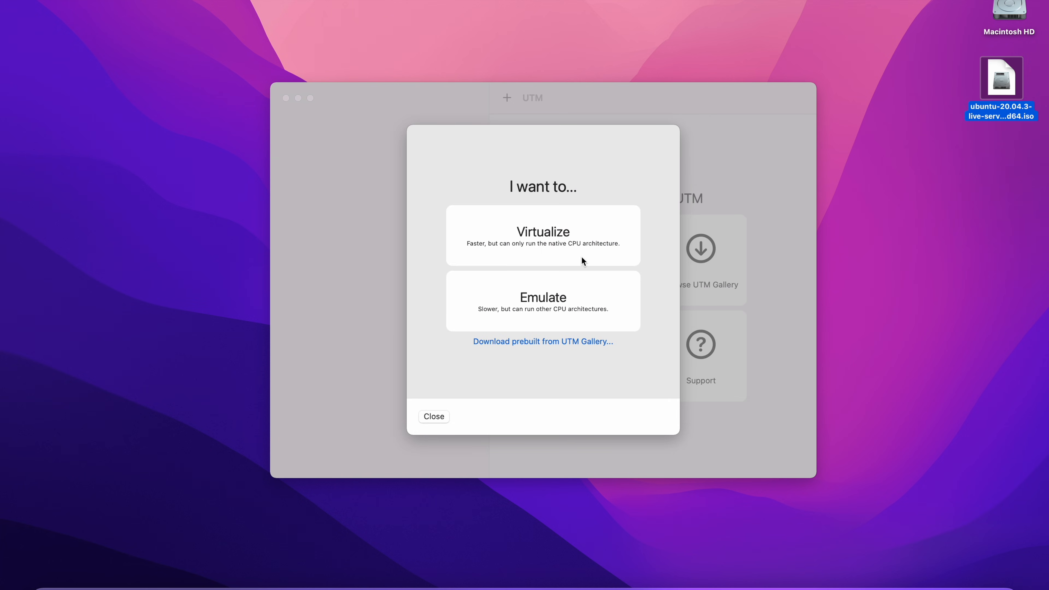
Choose Emulate and Linux, then set ubuntu-20.04.3-live-server-amd64.iso as the boot ISO image.
left_click(562, 300)
left_click(563, 301)
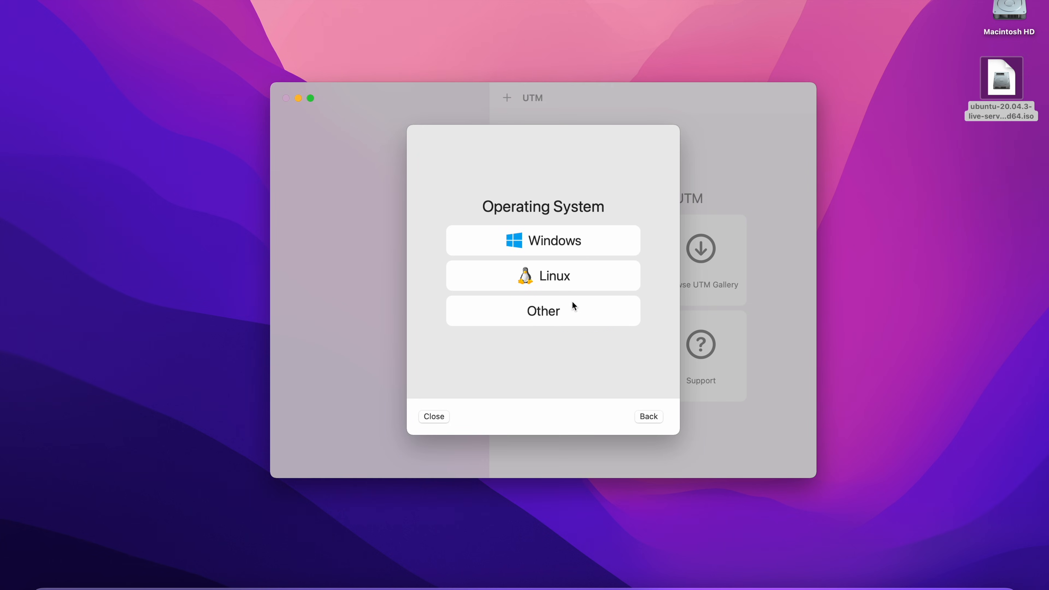
left_click(570, 281)
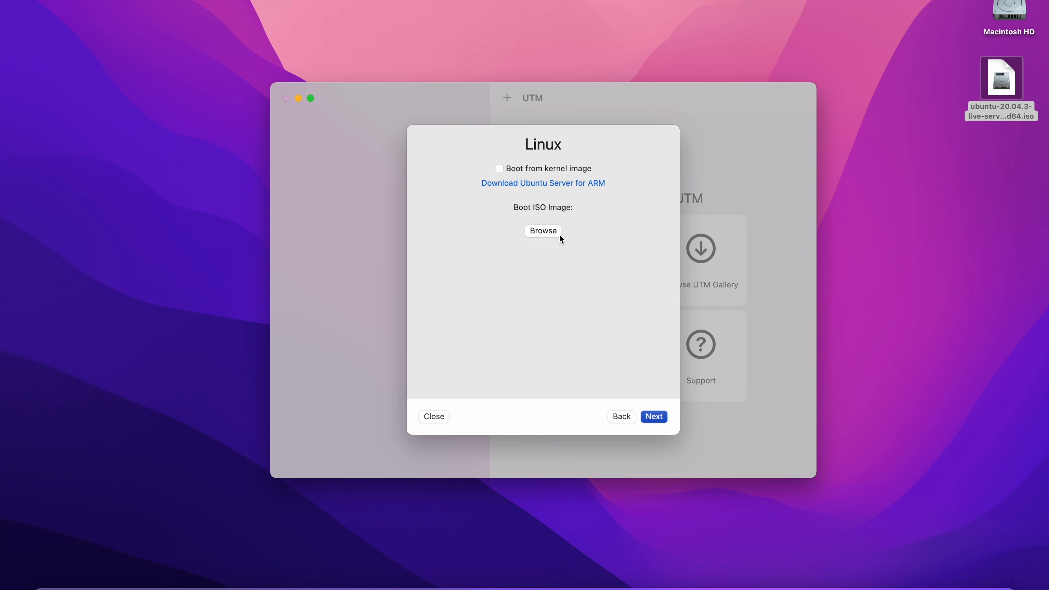
left_click(541, 230)
left_click(548, 231)
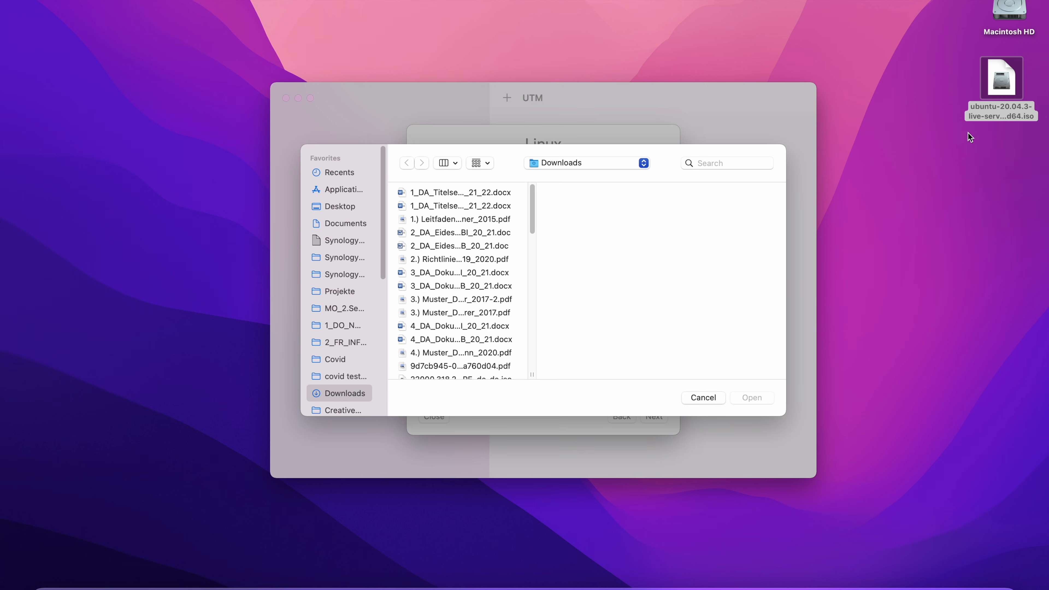
left_click_drag(1003, 84, 635, 311)
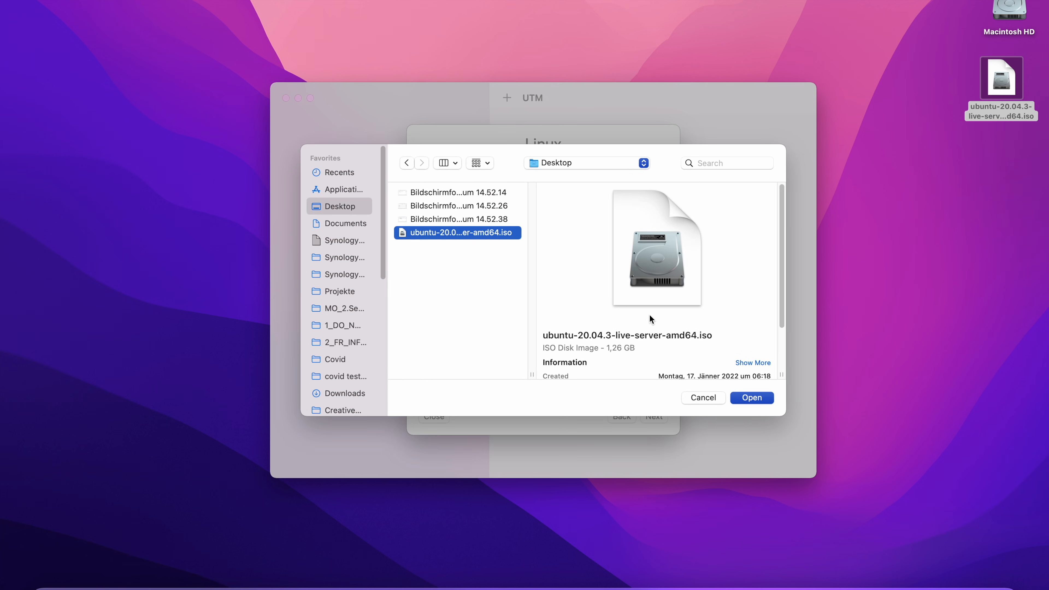
left_click(752, 396)
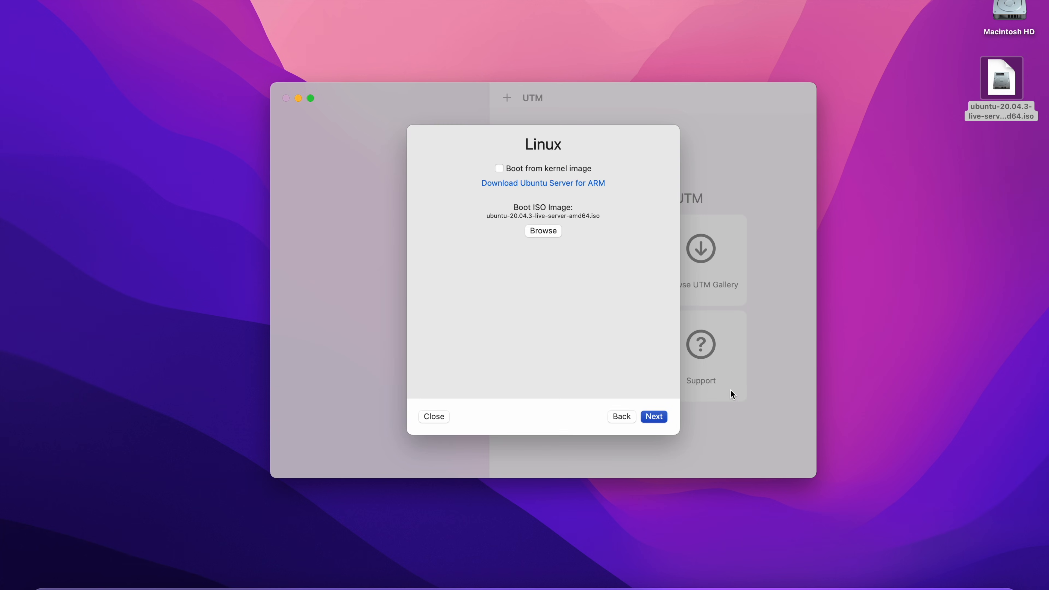
Keep the x86_64 architecture and the Standard PC Q35 machine type.
left_click(650, 416)
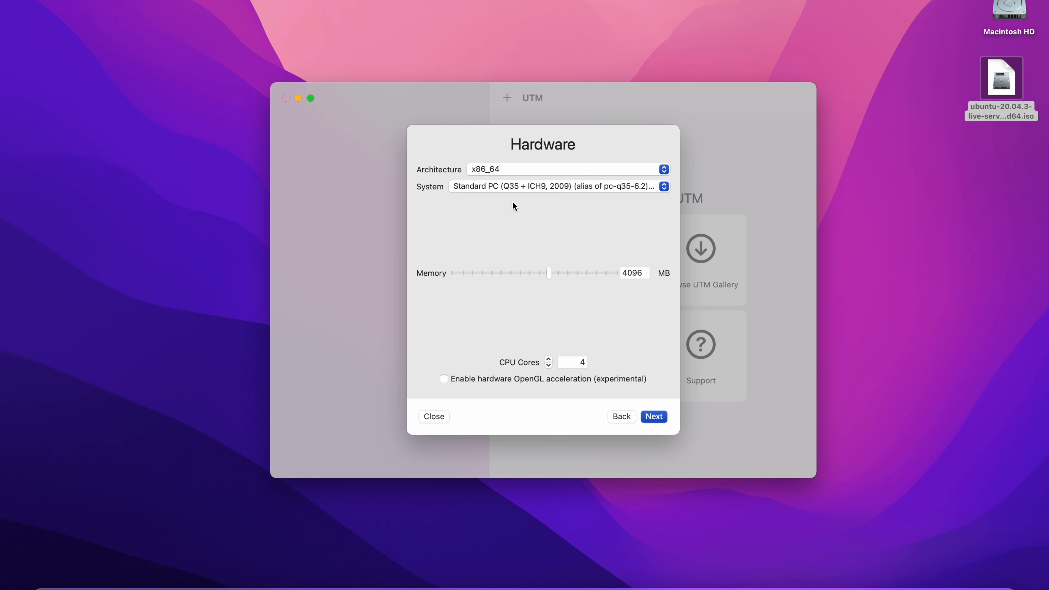
left_click(513, 170)
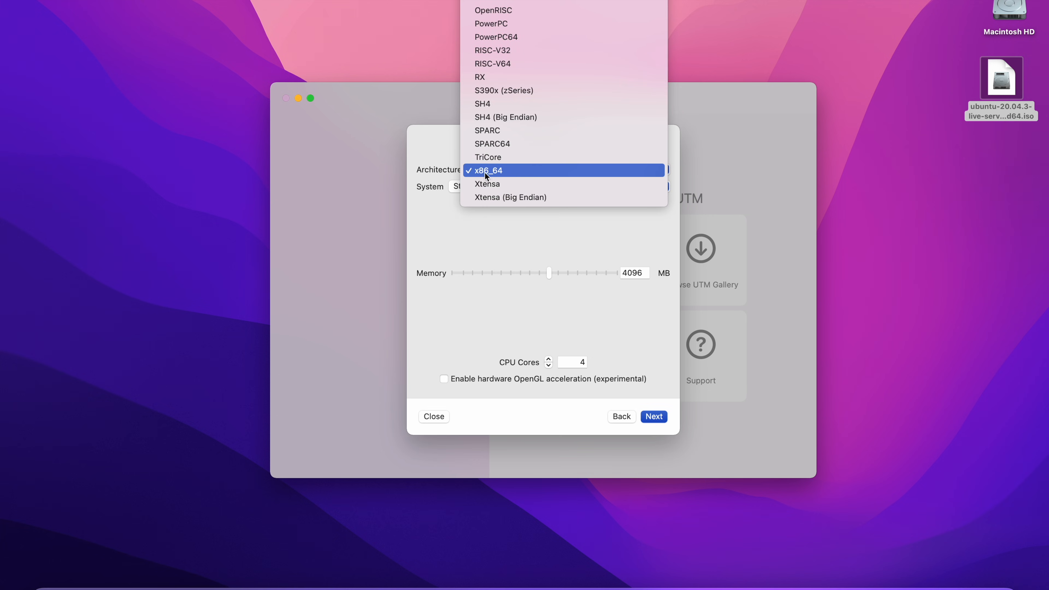
left_click(509, 172)
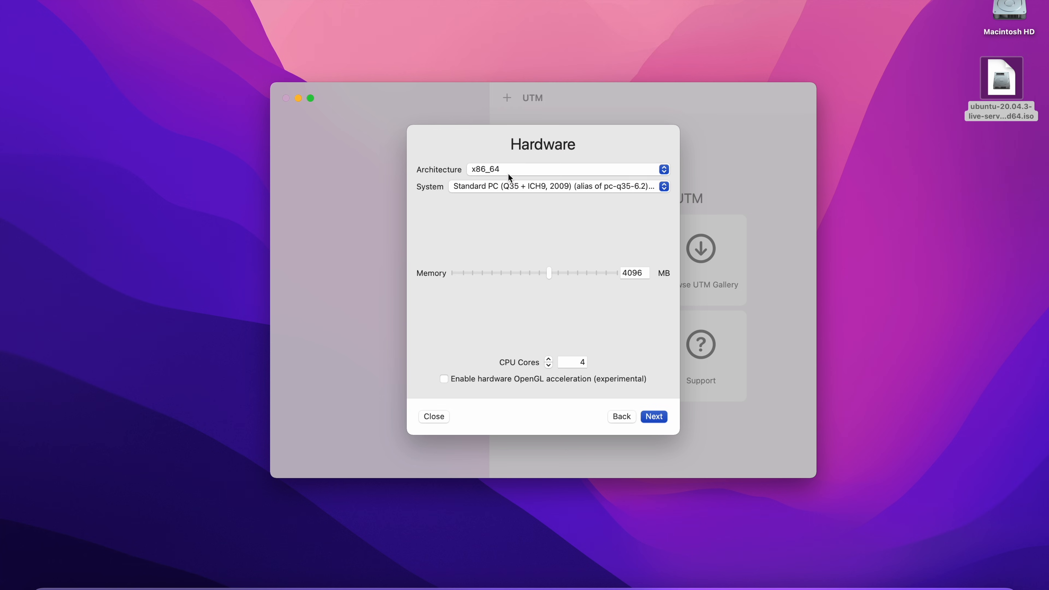
left_click(471, 190)
left_click(470, 188)
Set memory to 1024 MB, keep 4 CPU cores, and continue to the drive size.
left_click_drag(550, 274, 512, 272)
mouse_move(511, 275)
left_mouse_down()
mouse_move(534, 273)
mouse_move(508, 275)
left_mouse_up()
left_click(548, 365)
left_click(548, 359)
left_click(656, 415)
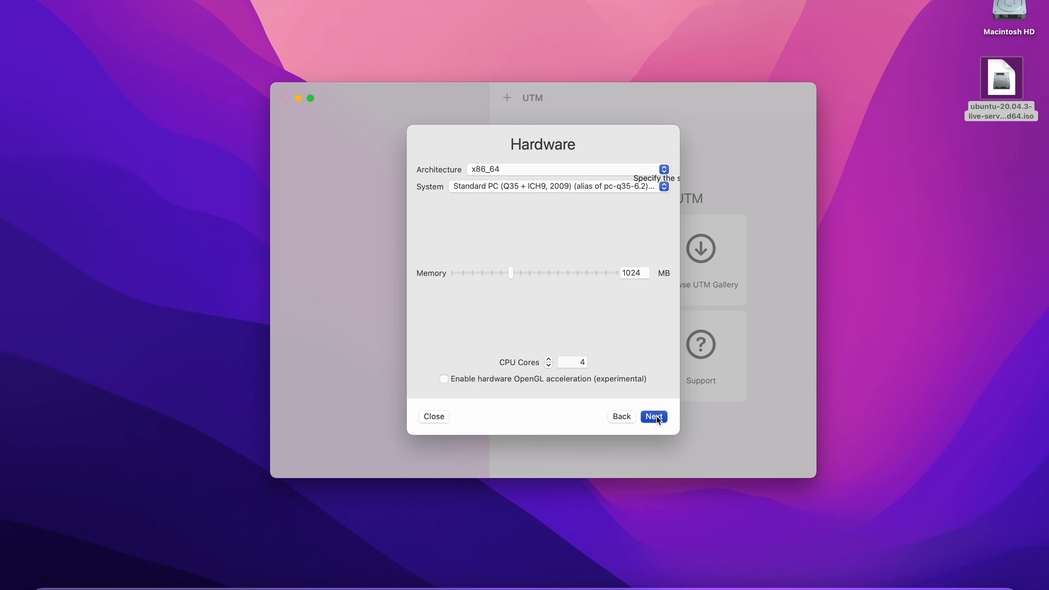
double_click(534, 202)
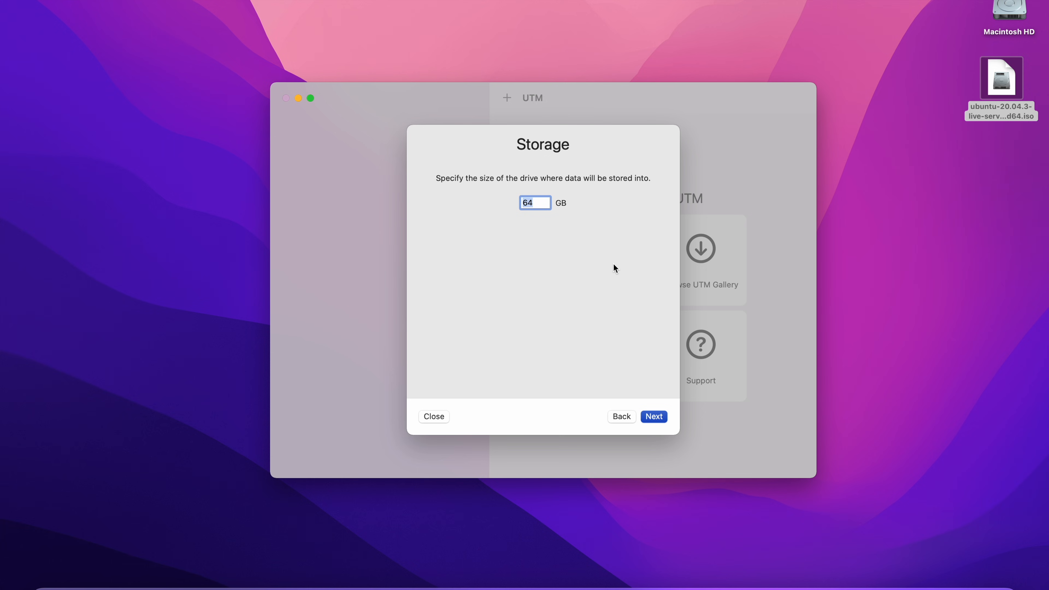
Set a 20 GB drive, skip the shared directory, and save the Linux VM.
type("20")
key("Return")
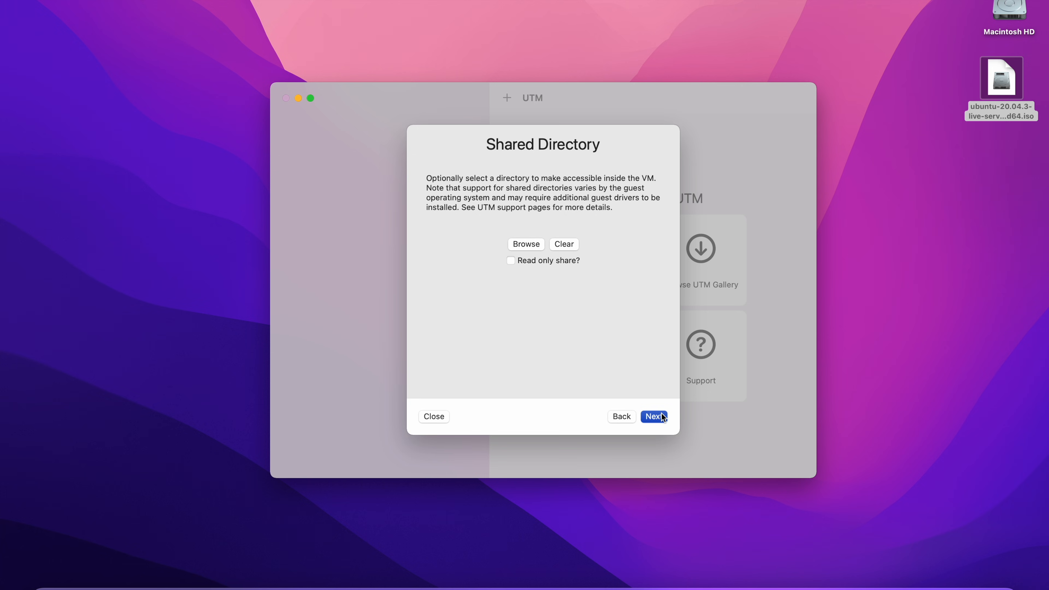
left_click(656, 419)
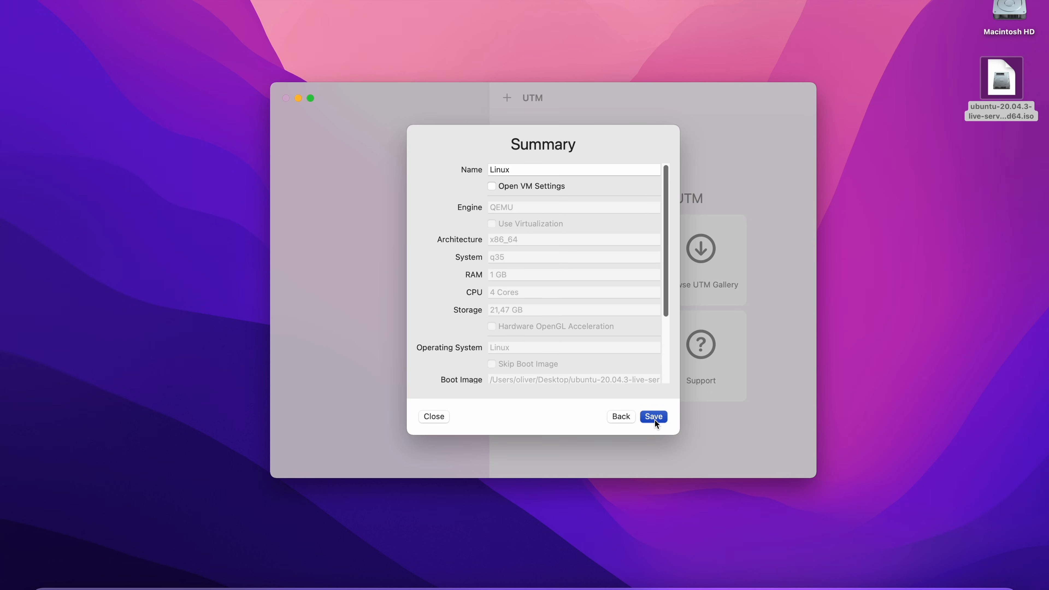
scroll(605, 330, "down", 5)
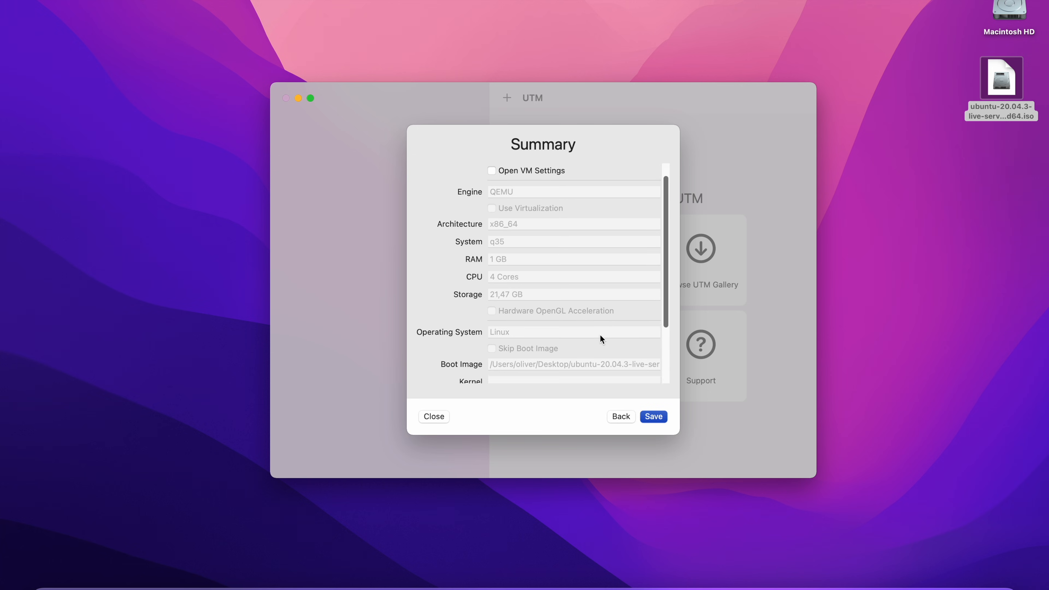
left_click(653, 417)
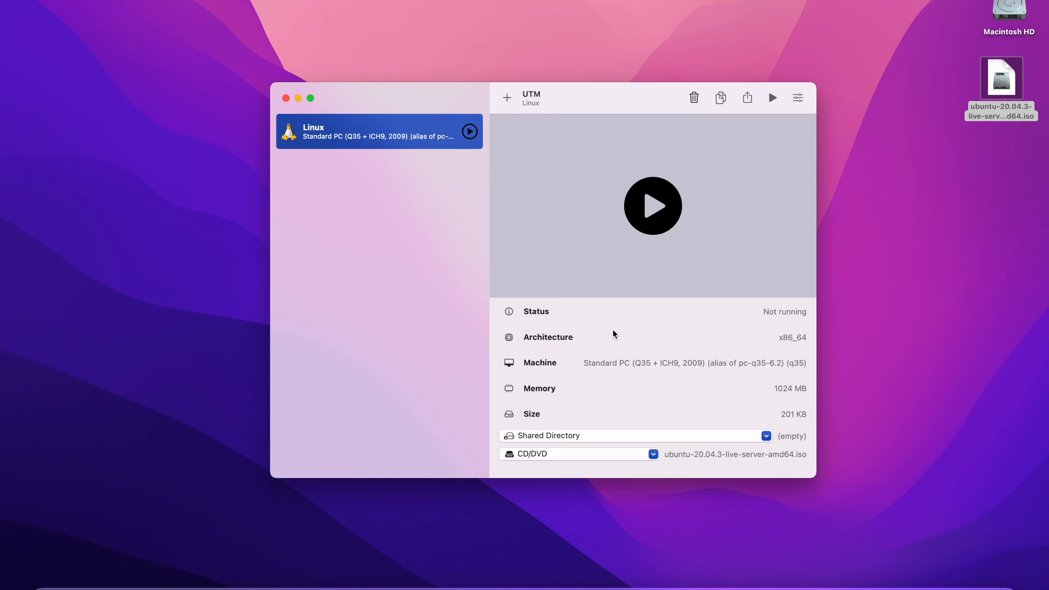
Start the Linux VM and boot the Install Ubuntu Server GRUB entry.
left_click(657, 207)
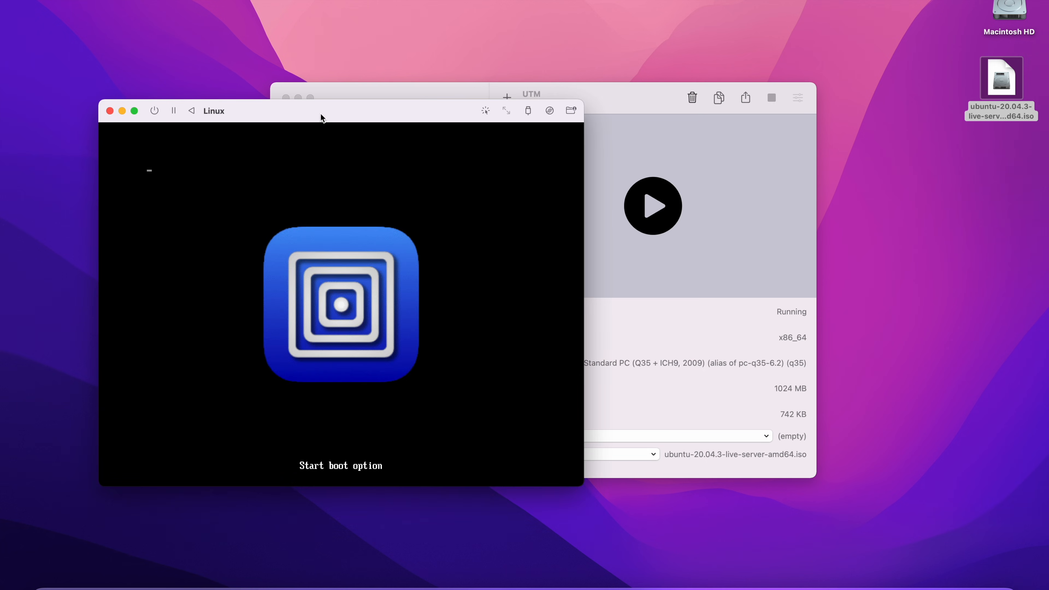
left_click_drag(321, 115, 532, 96)
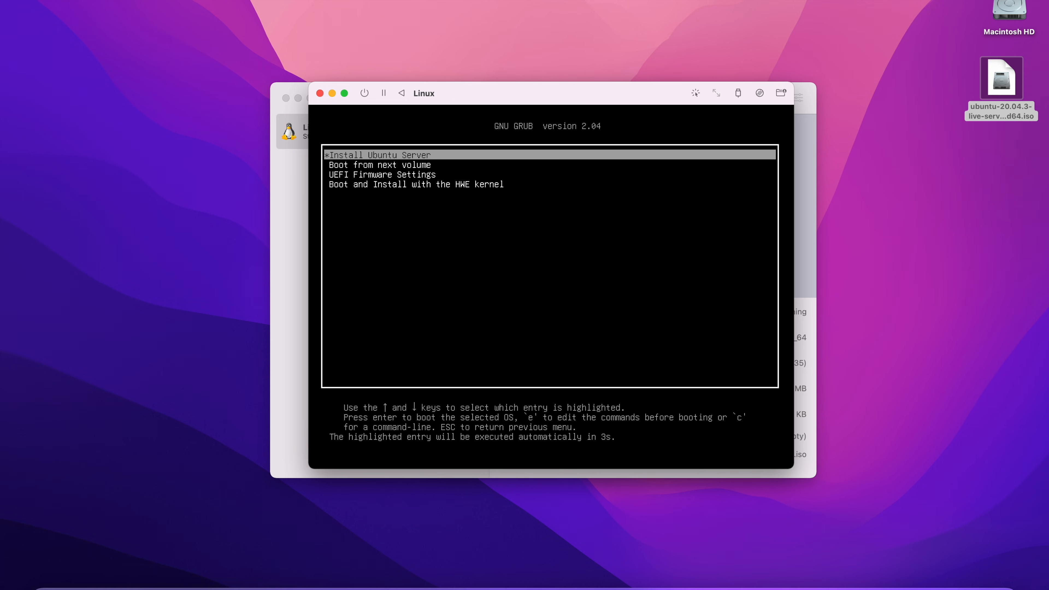
key("Return")
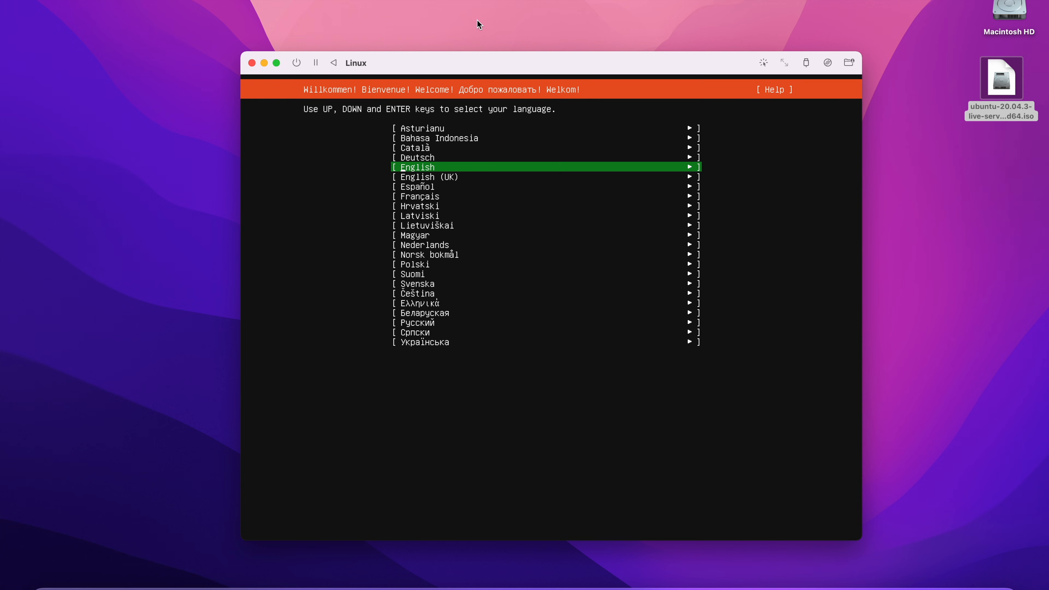
Select English and continue without updating the installer.
key("Return")
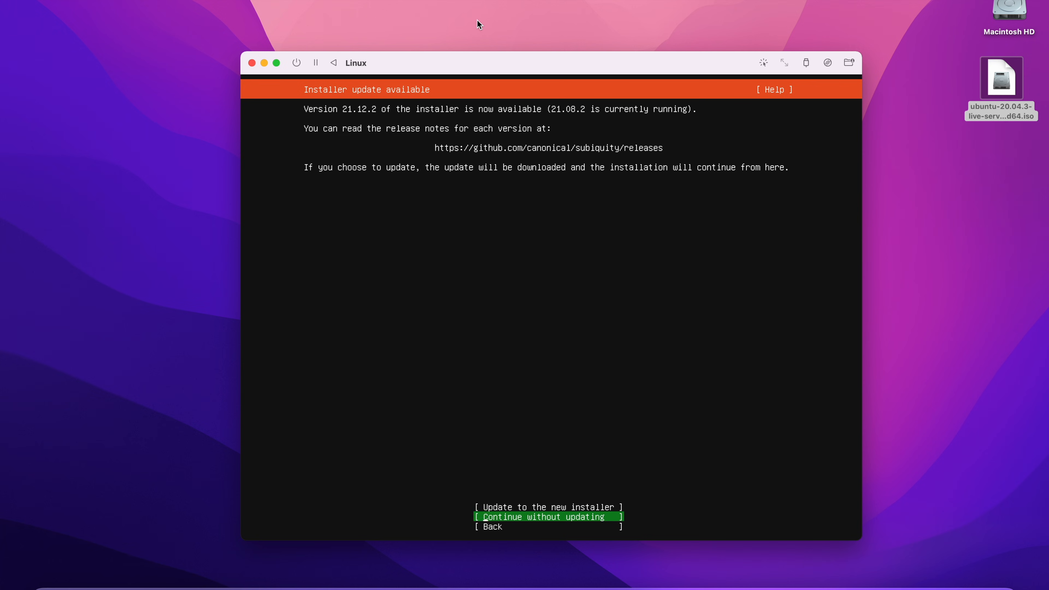
key("Return")
key("Up")
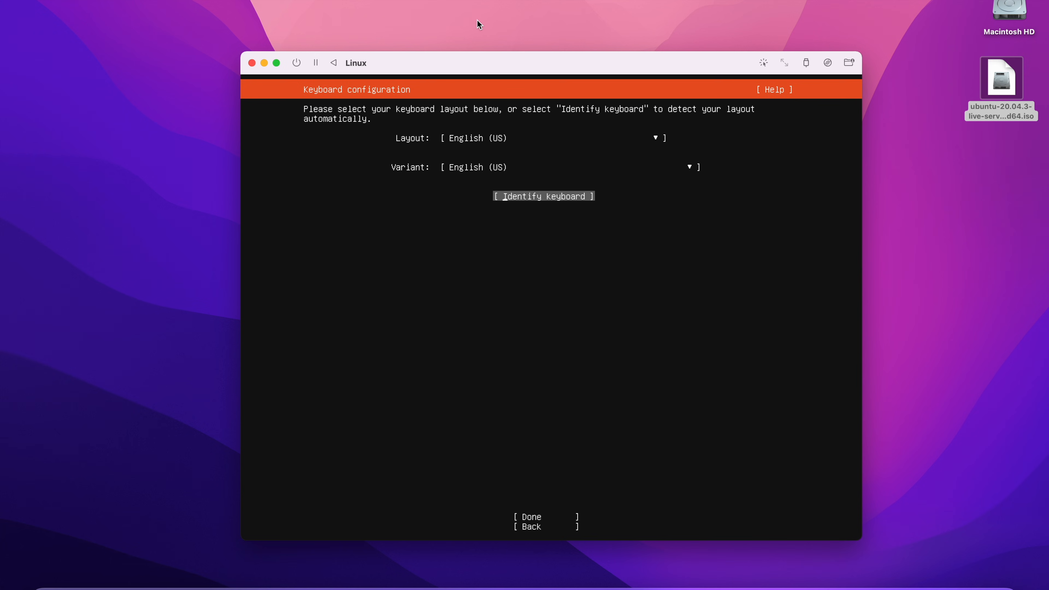
Identify the keyboard by answering detection prompts and accept German (no dead keys).
key("Return")
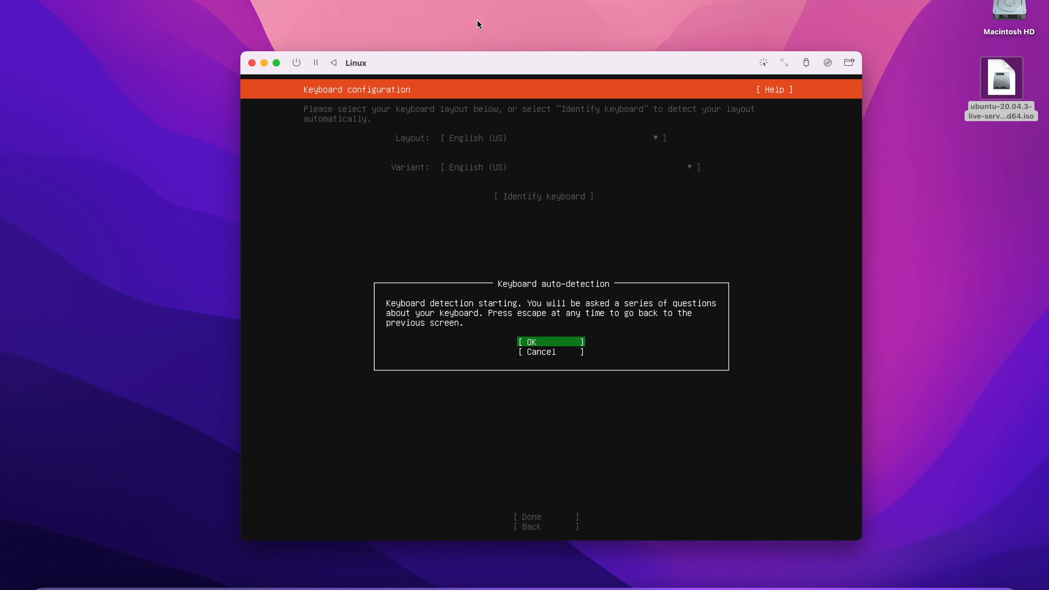
key("Return")
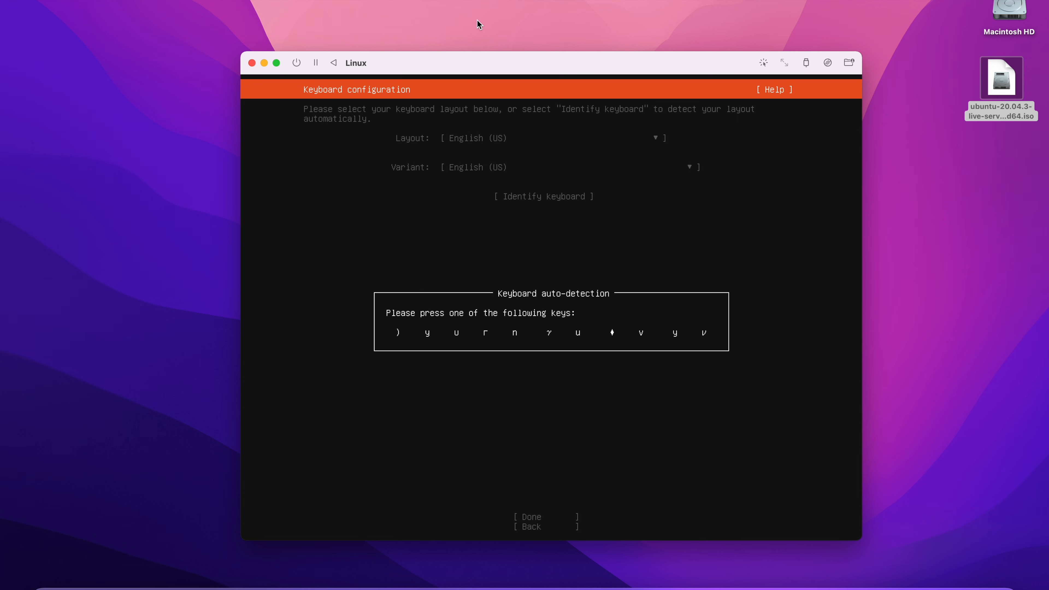
key("y")
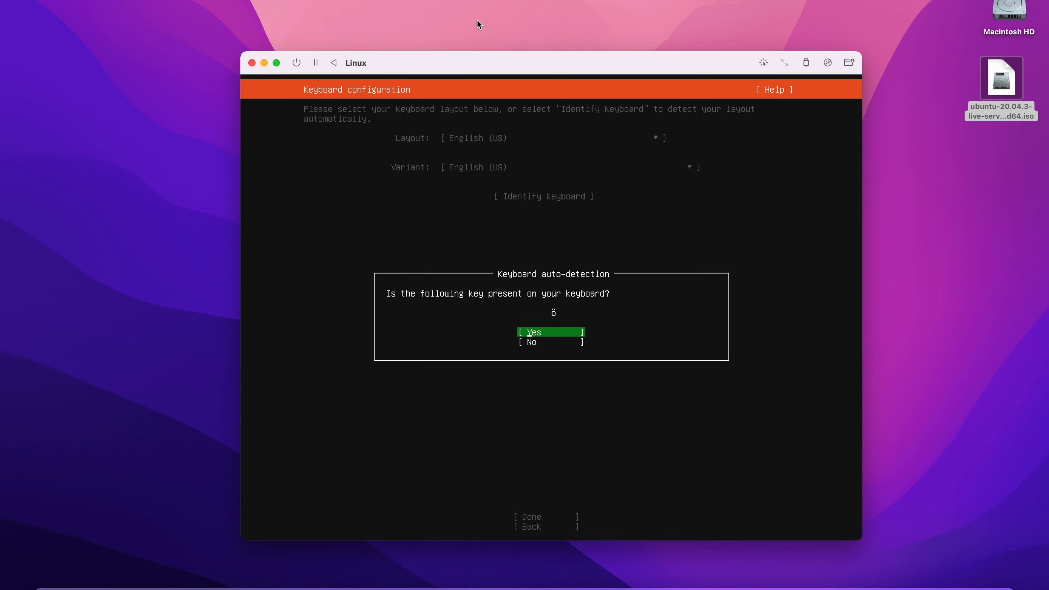
key("Return")
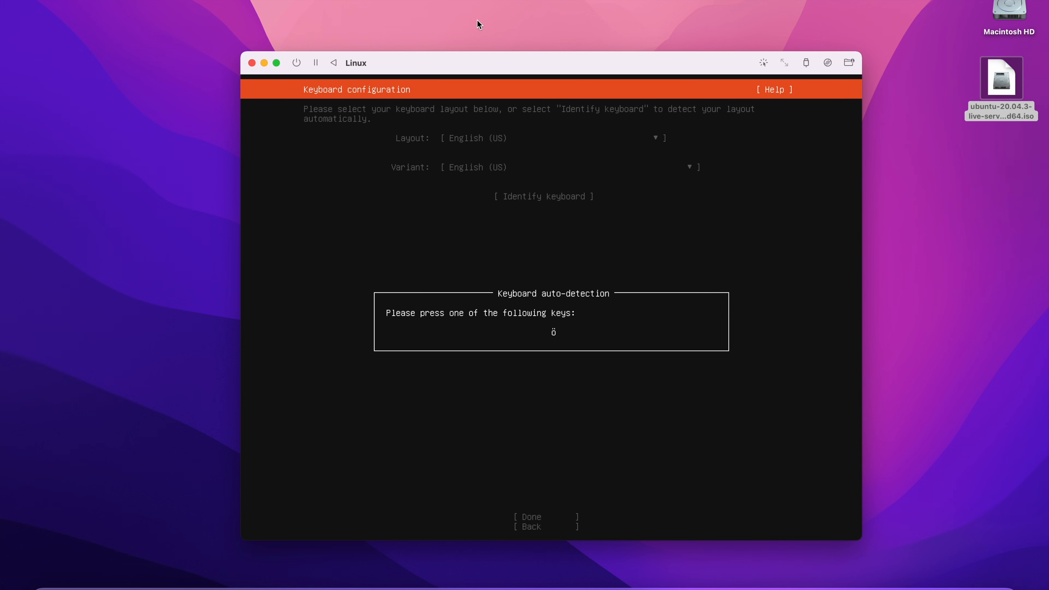
key("ö")
key("Down")
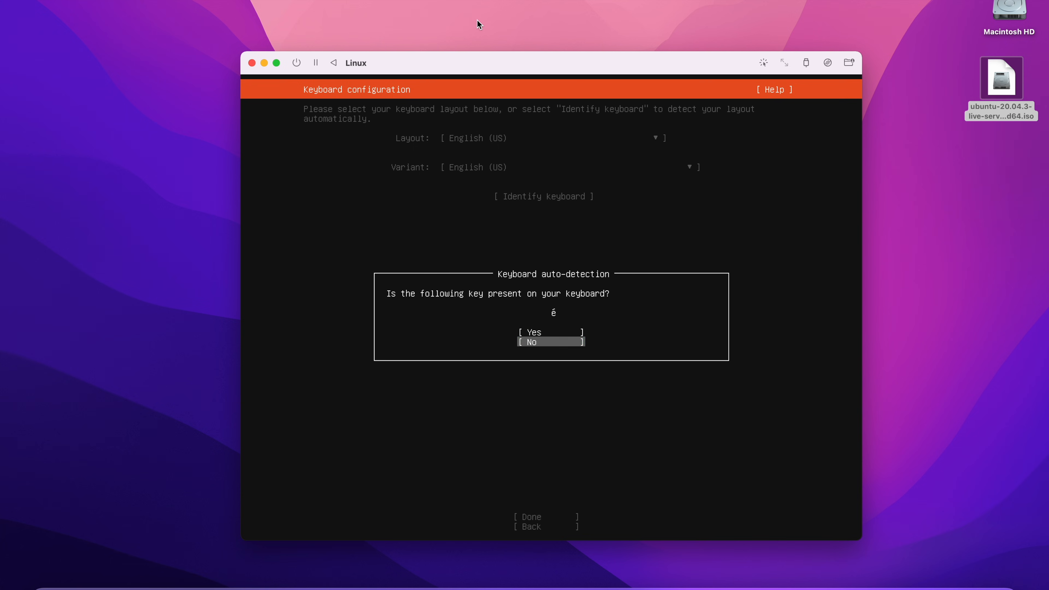
key("Return")
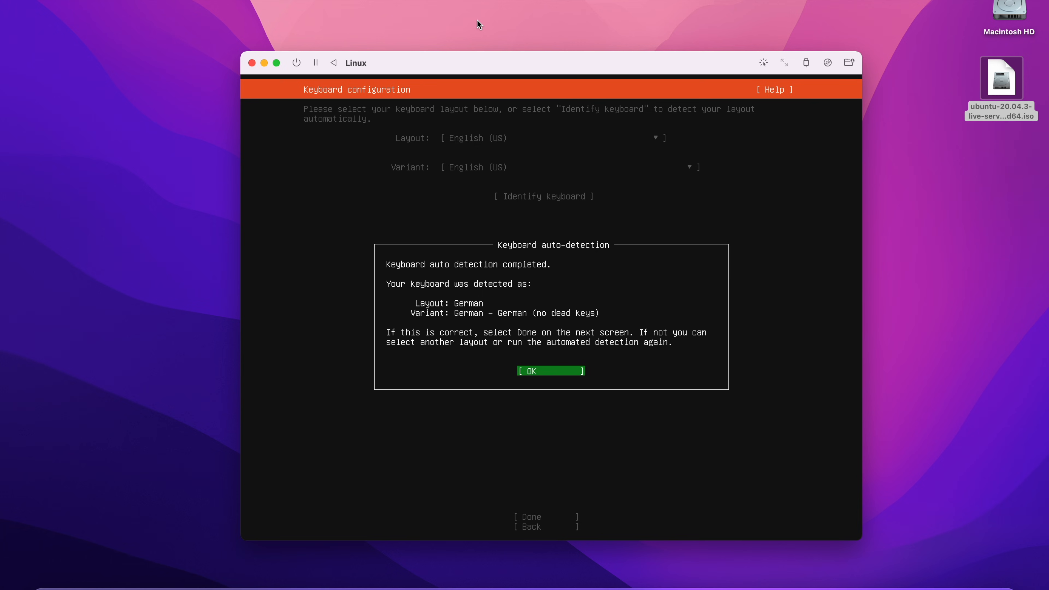
key("Return")
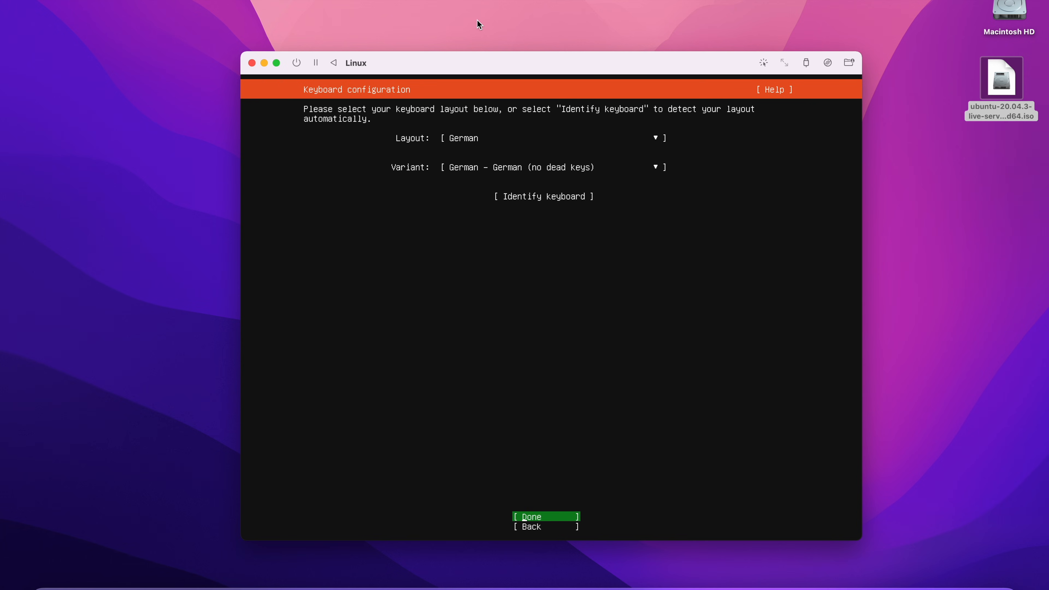
key("Return")
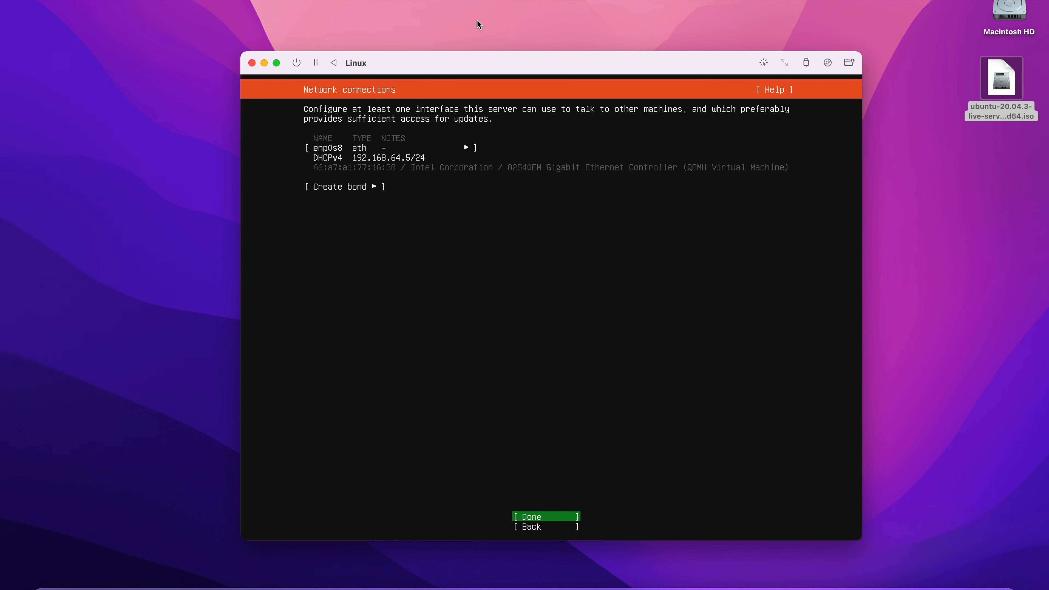
Accept default network, no proxy, default mirror, and the whole-disk LVM storage layout.
key("Return")
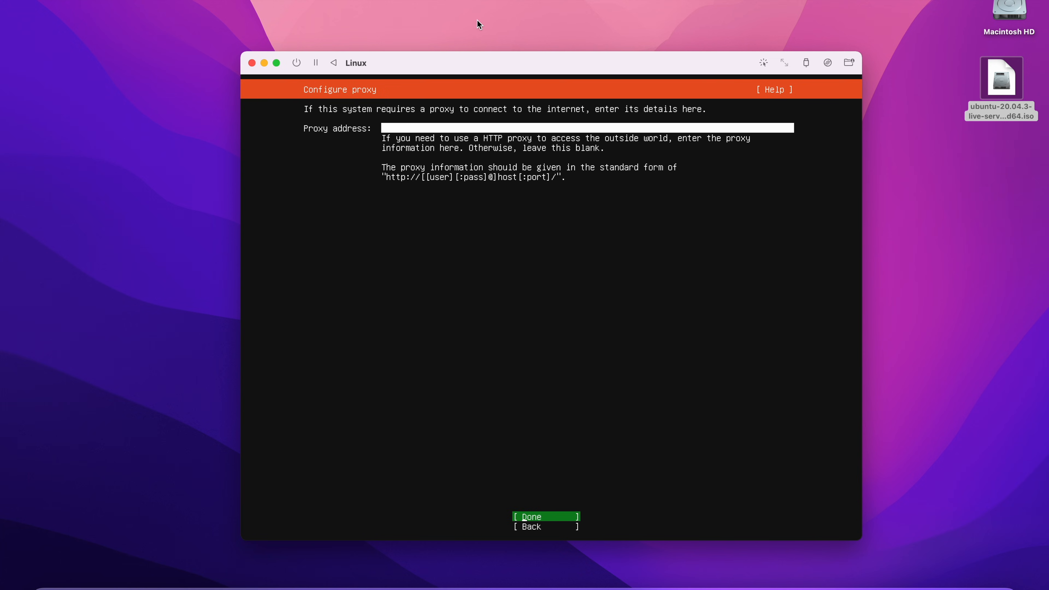
key("Return")
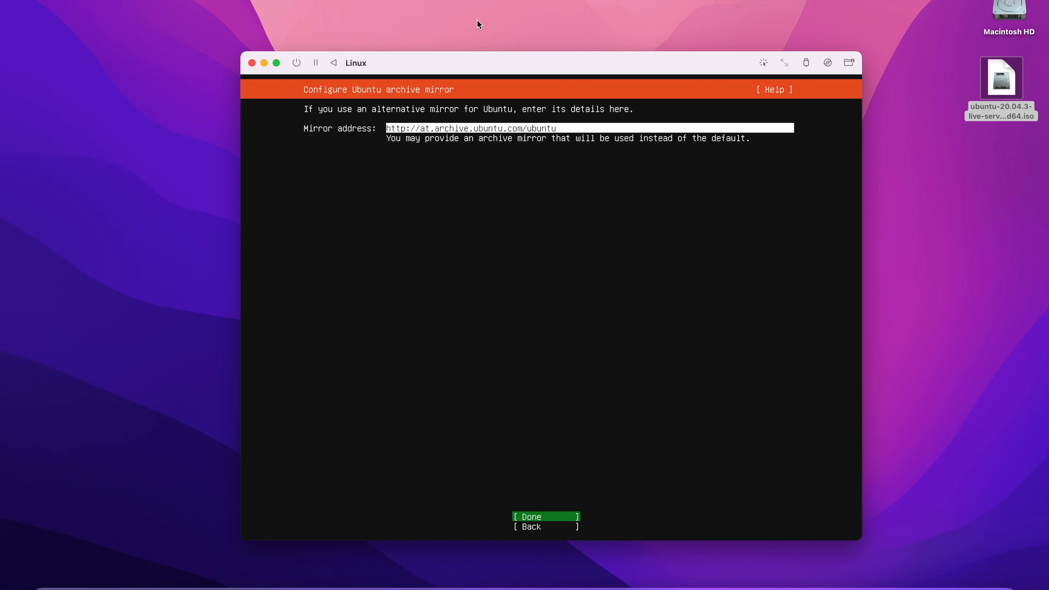
key("Return")
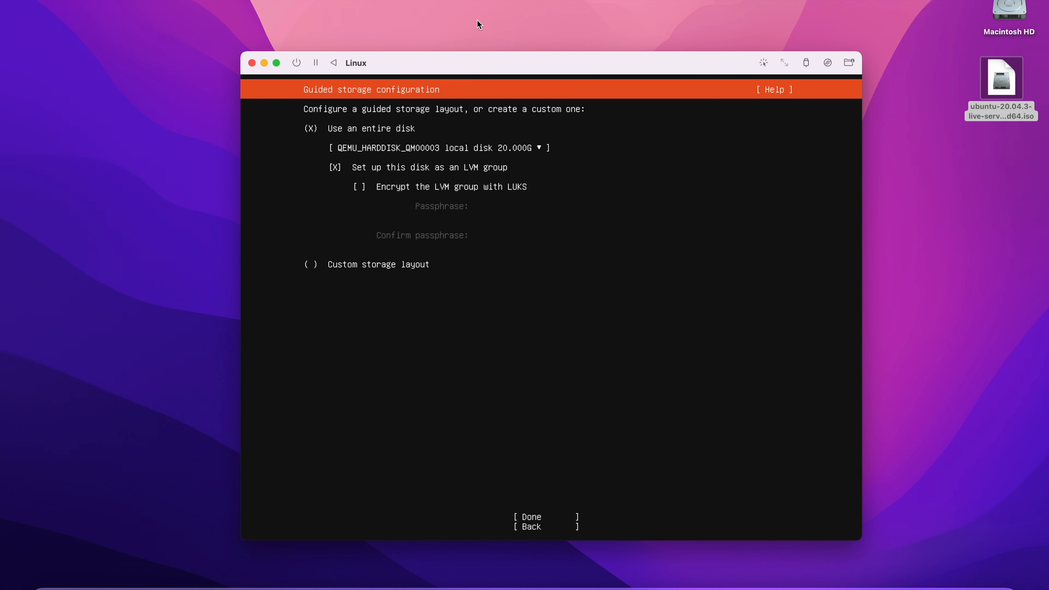
key("Down")
key("Down")
key("Down")
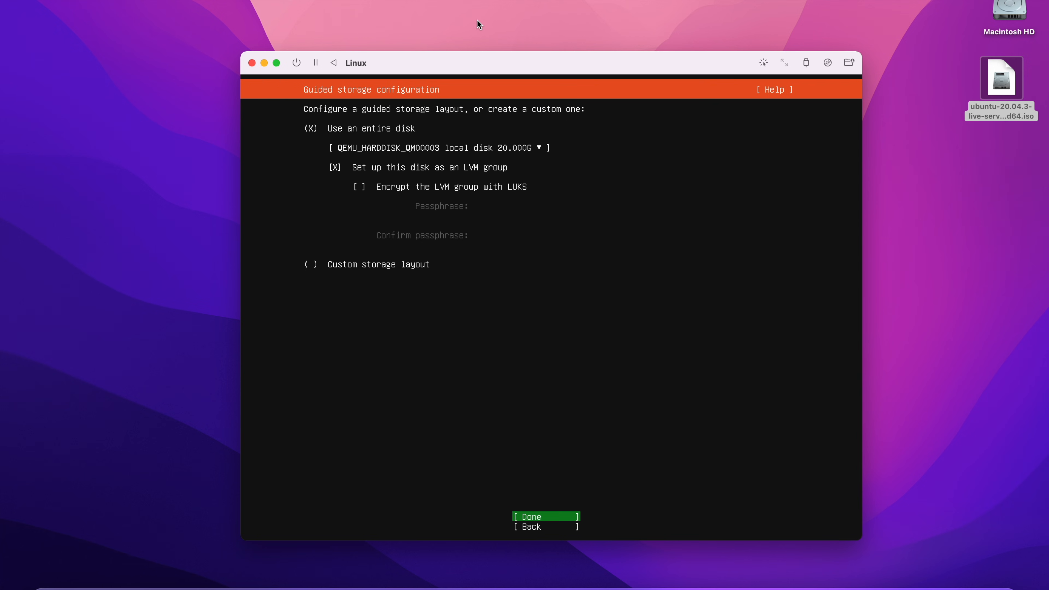
key("Return")
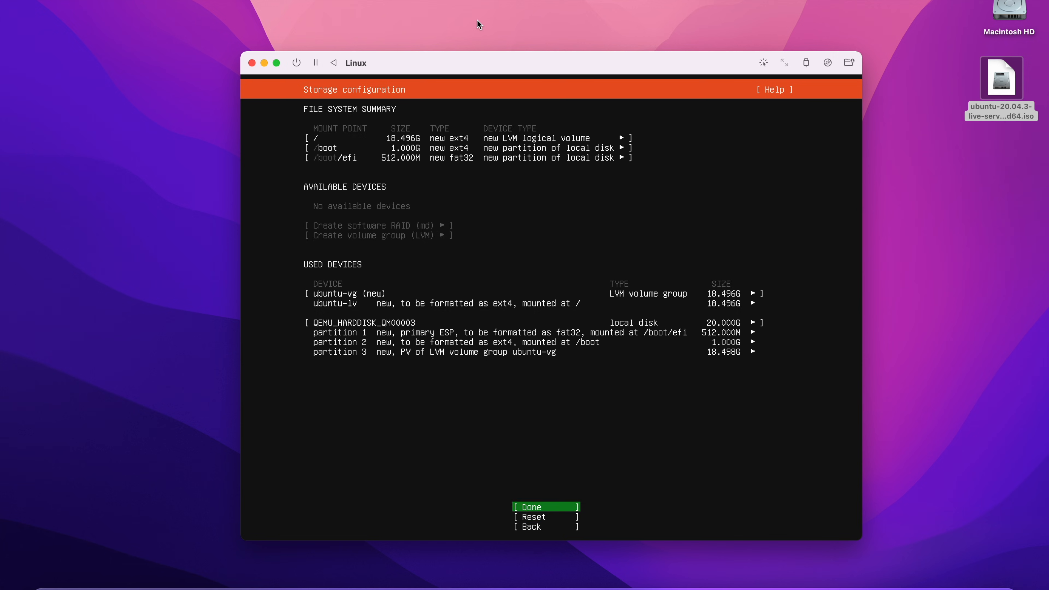
key("Return")
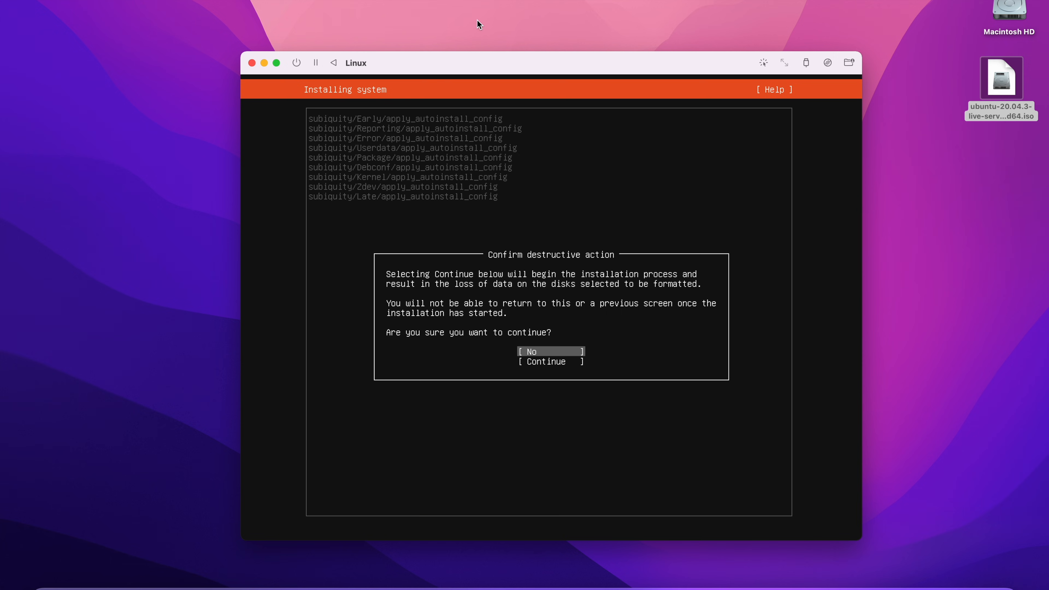
Confirm erasing the disk, then enter your name, the server name and the username.
key("Down")
key("Return")
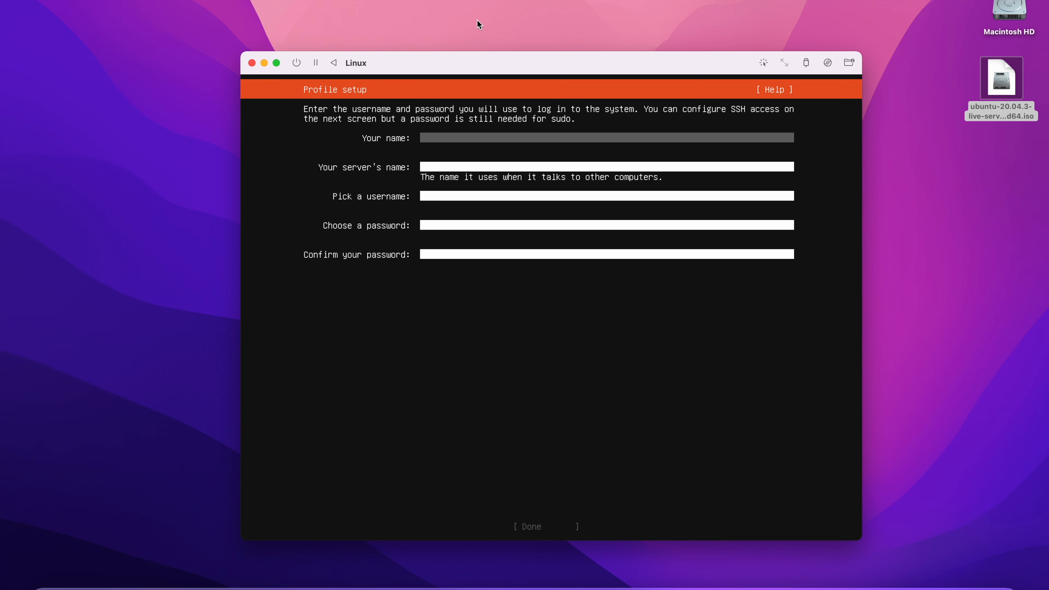
type("oli")
key("Tab")
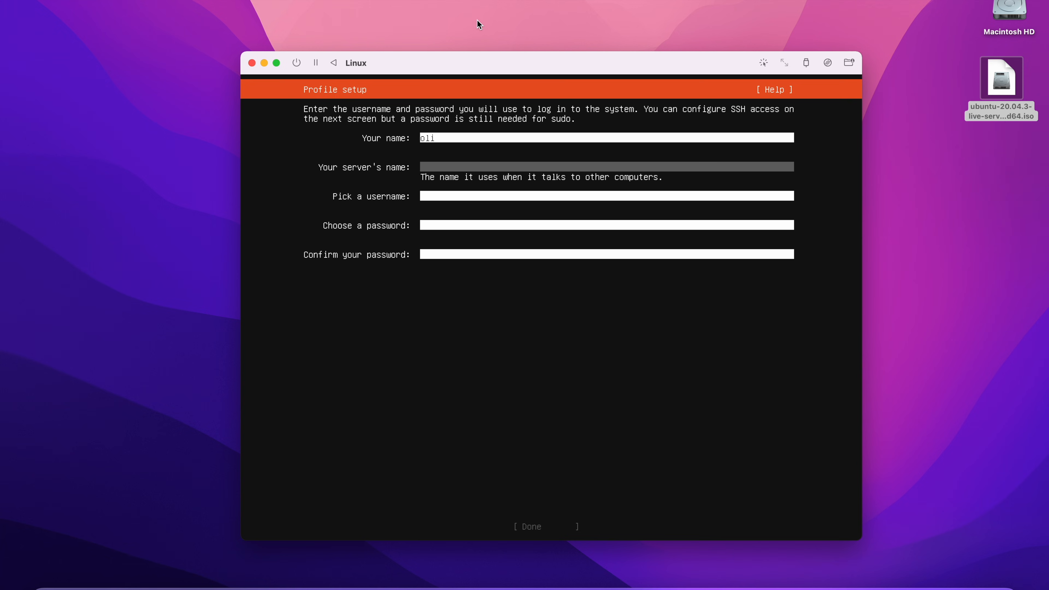
type("oli")
key("Tab")
type("oli")
key("Tab")
Enter and confirm the account password, submit the profile, and skip installing OpenSSH.
type("***")
key("Tab")
type("***")
key("Tab")
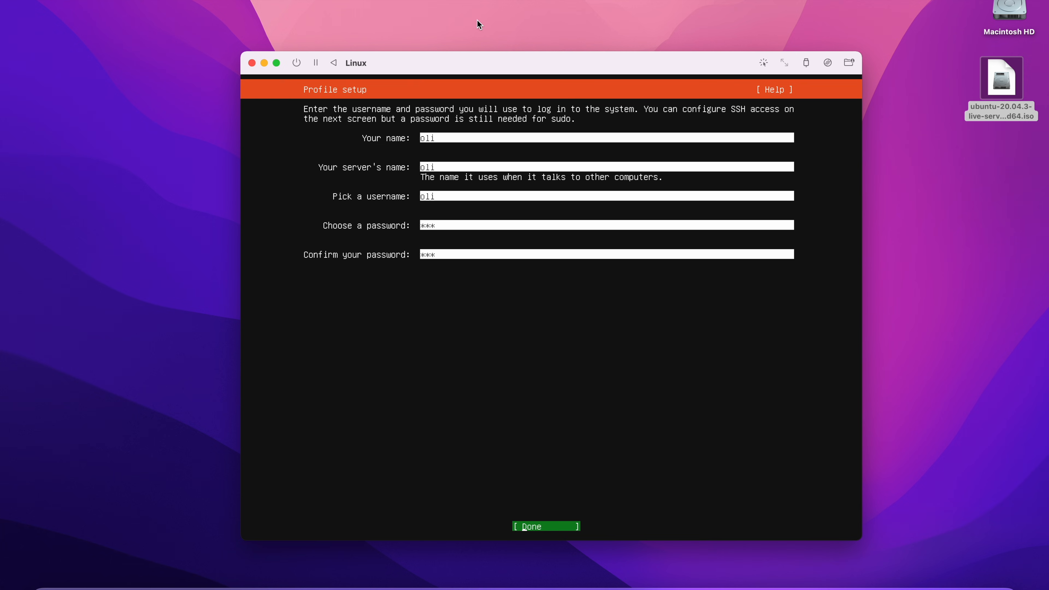
key("Return")
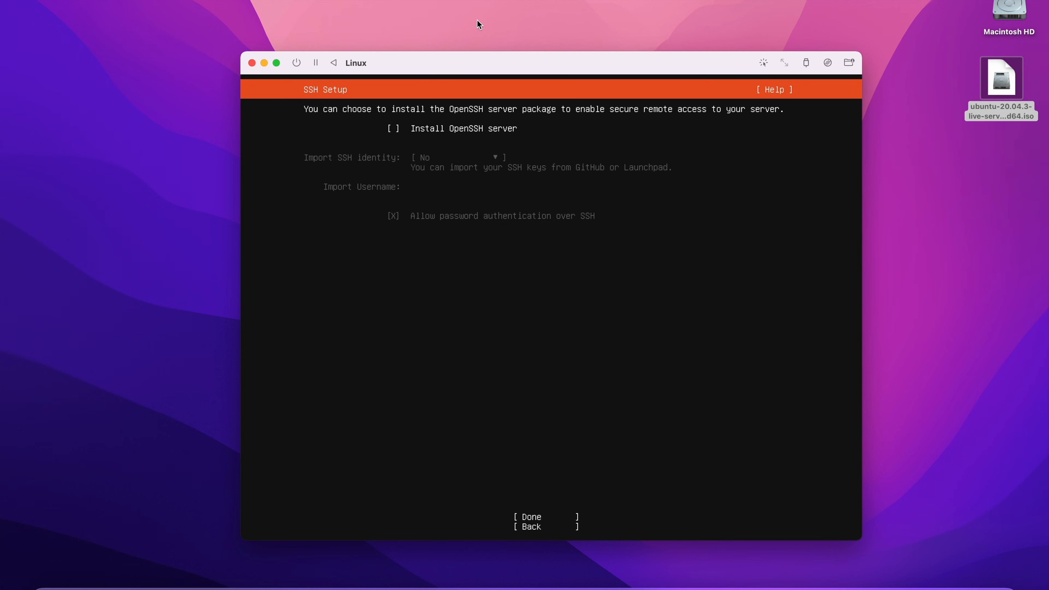
key("Tab")
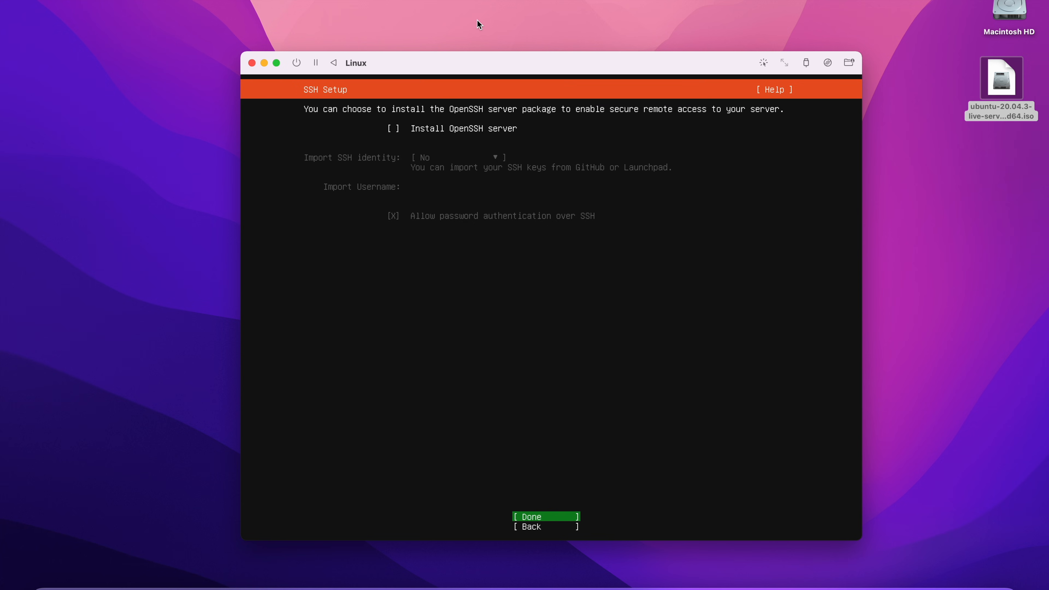
key("Return")
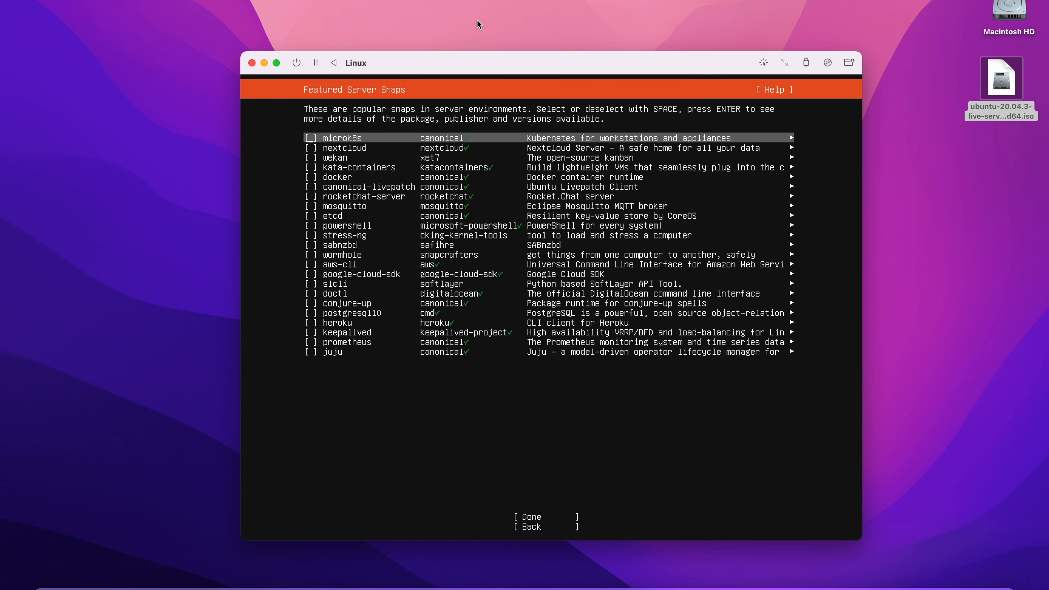
Skip the featured server snaps and reboot once the installation completes.
key("Tab")
key("Return")
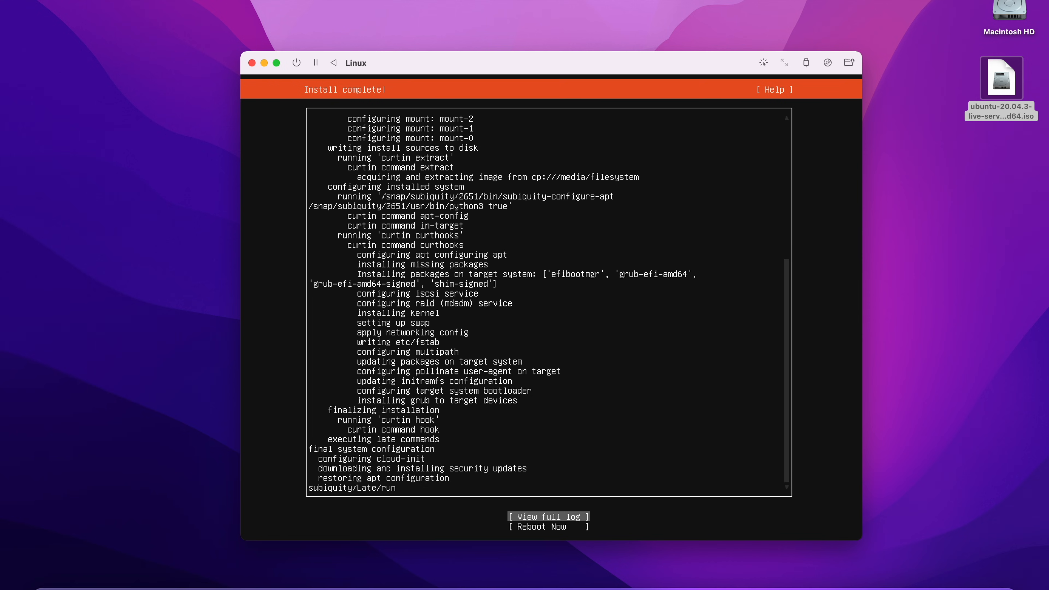
key("Down")
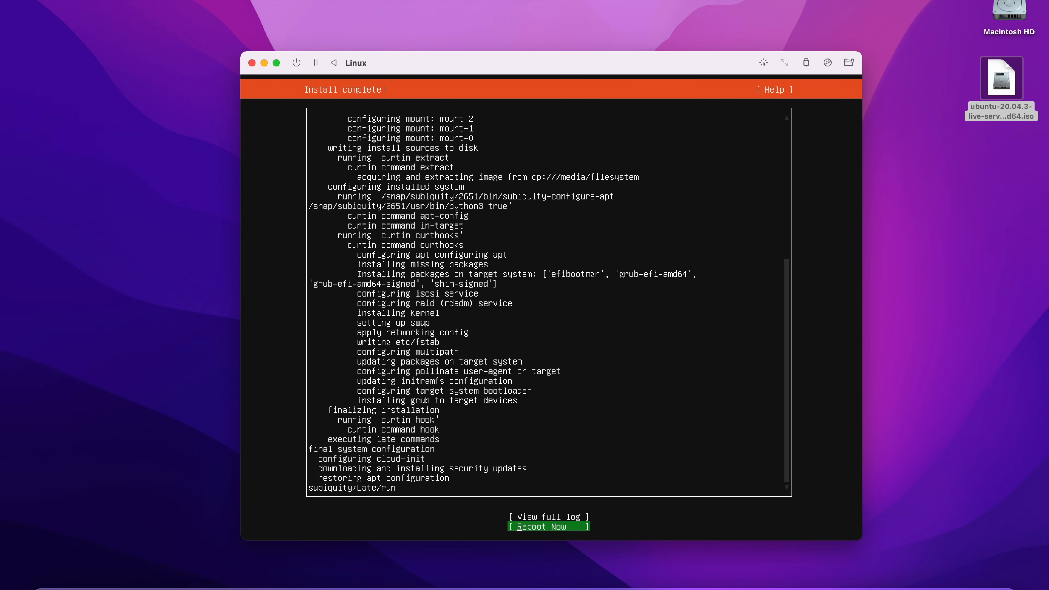
key("Return")
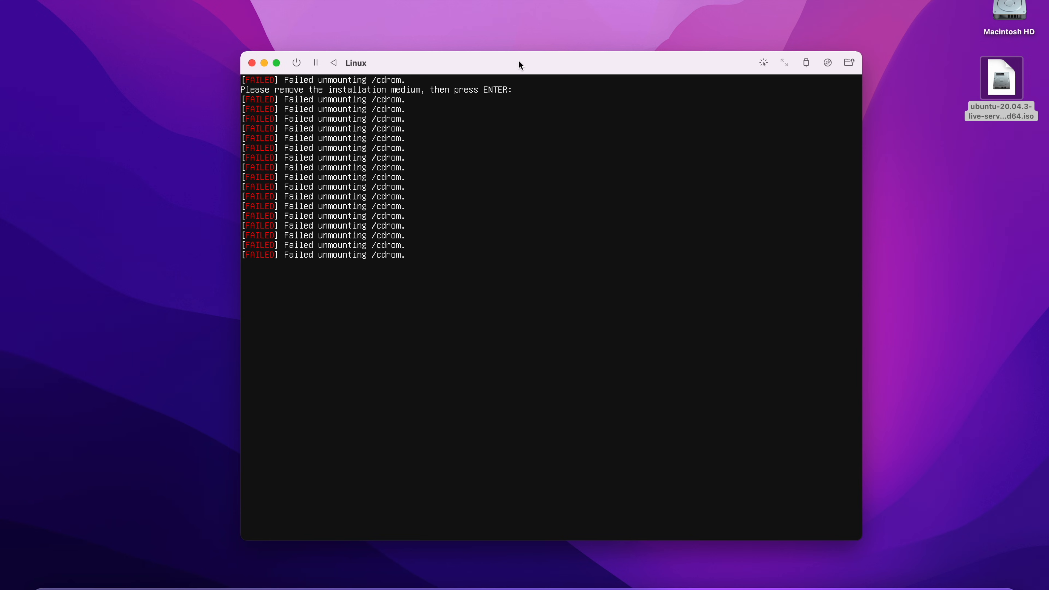
Force-stop the running Linux VM and close its console window.
left_click(296, 62)
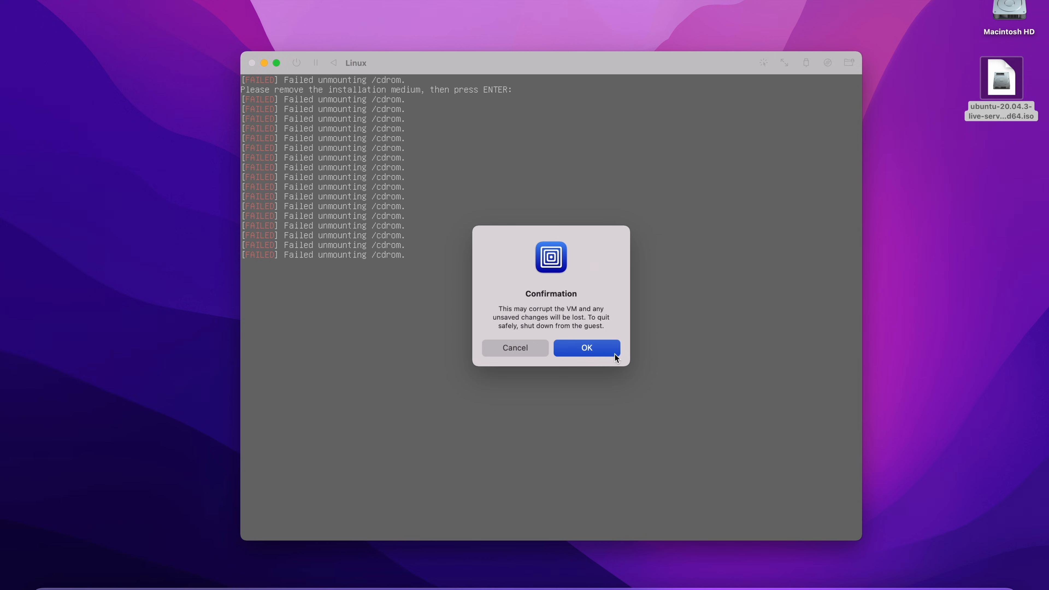
left_click(601, 350)
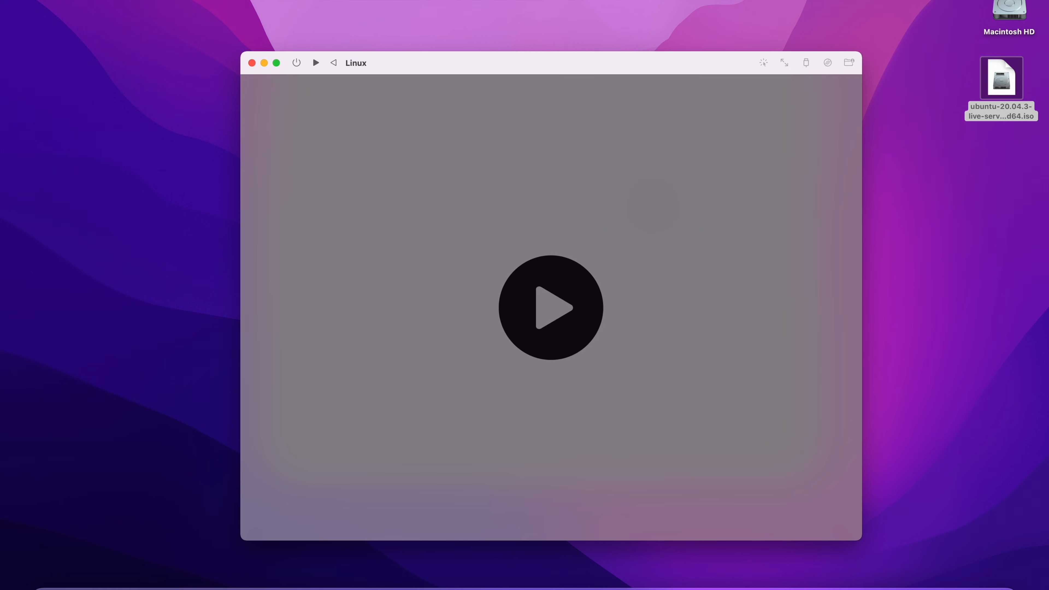
left_click(252, 63)
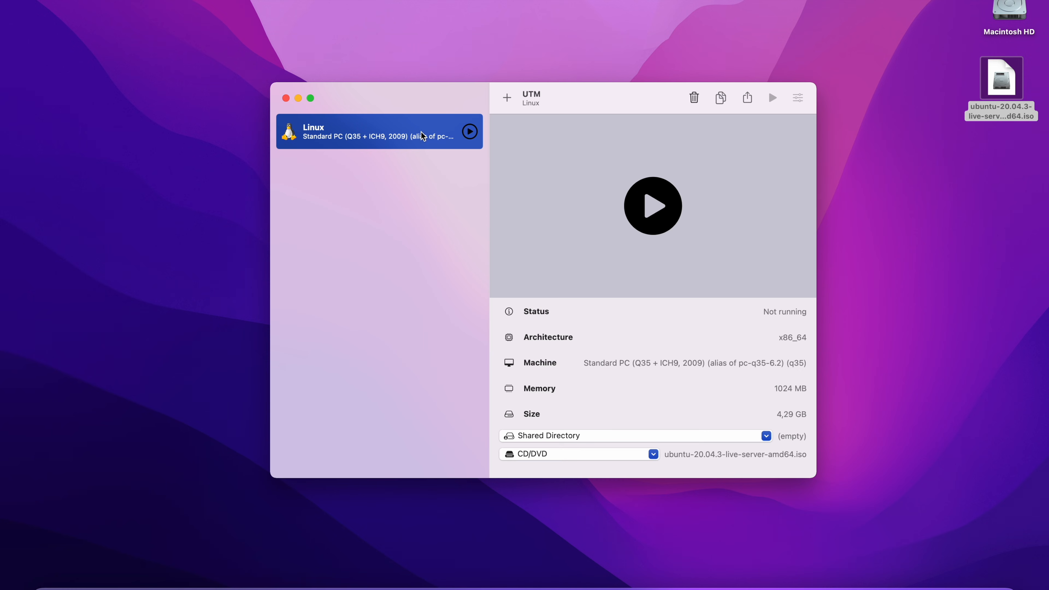
Delete the Ubuntu ISO CD/DVD drive from the Linux VM's settings, save, and start it.
right_click(381, 137)
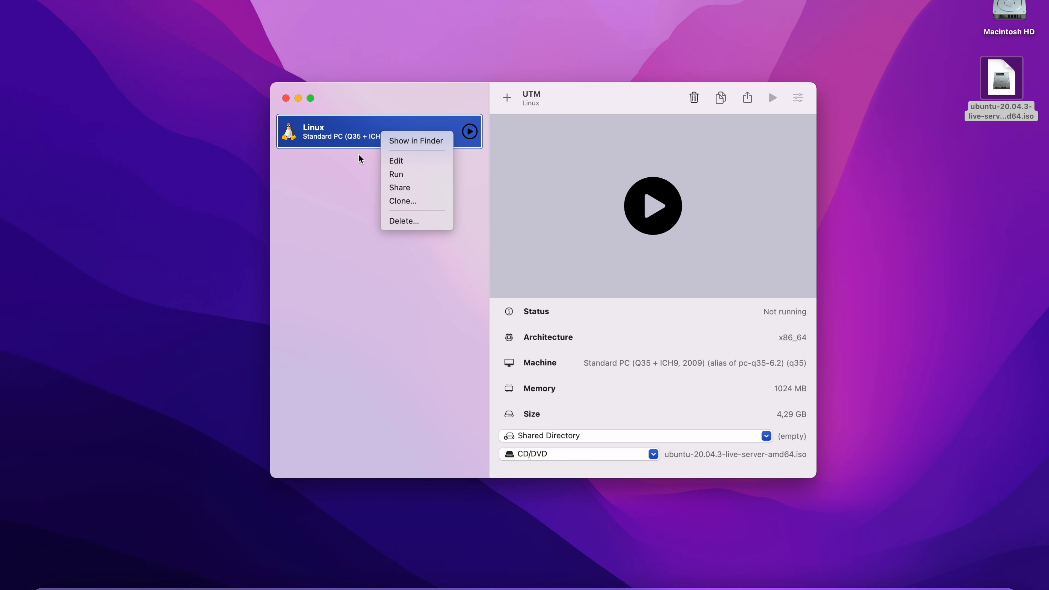
left_click(412, 164)
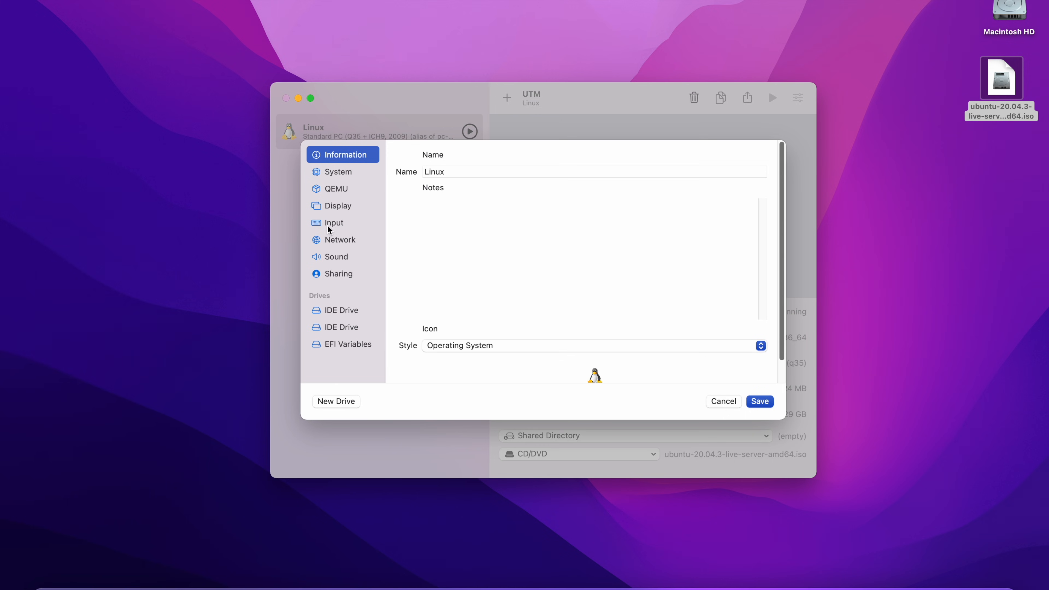
left_click(341, 309)
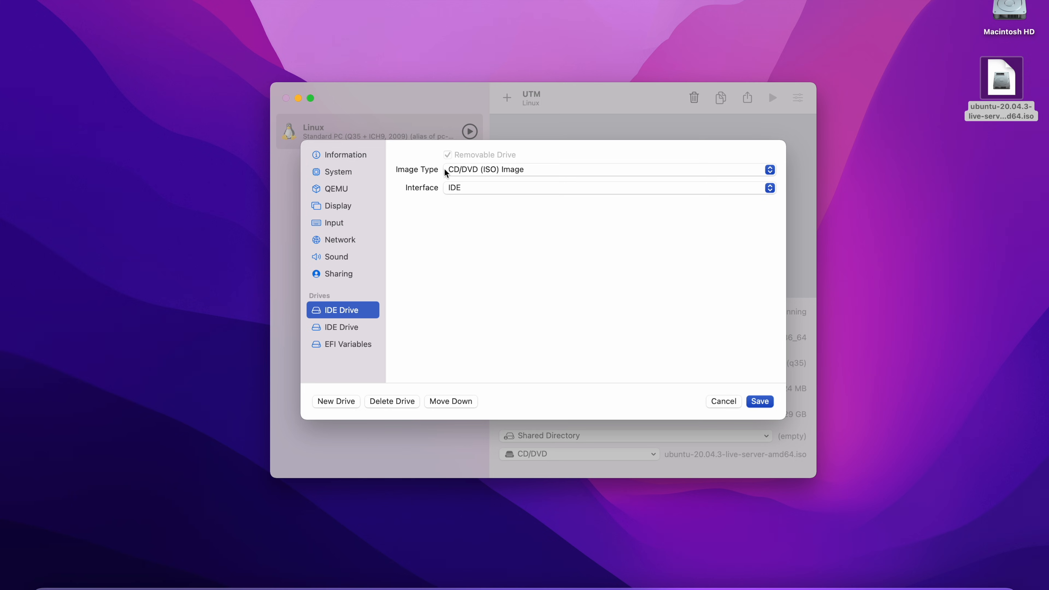
left_click(334, 327)
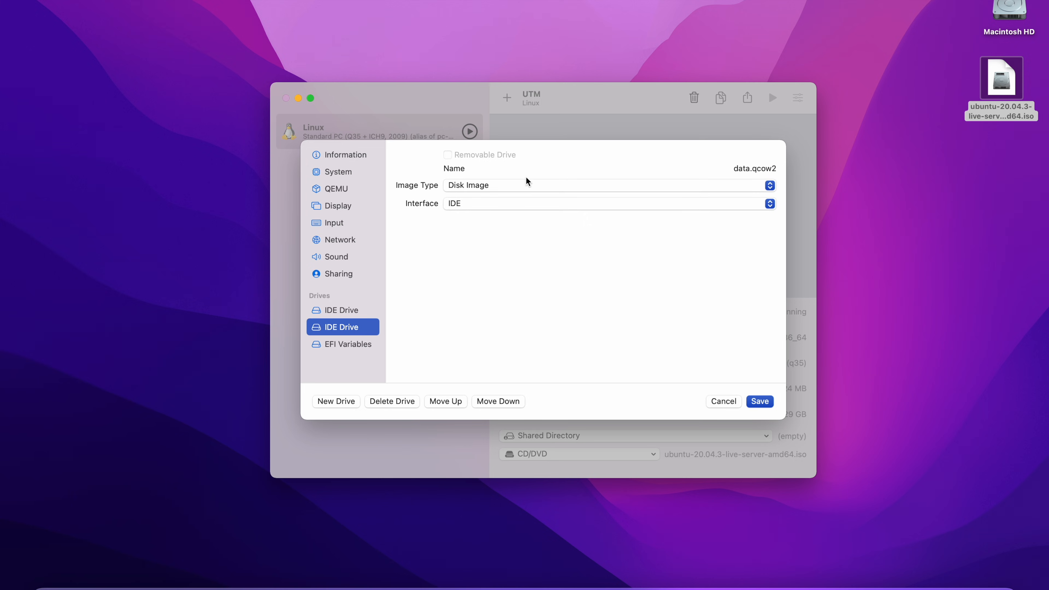
left_click(341, 344)
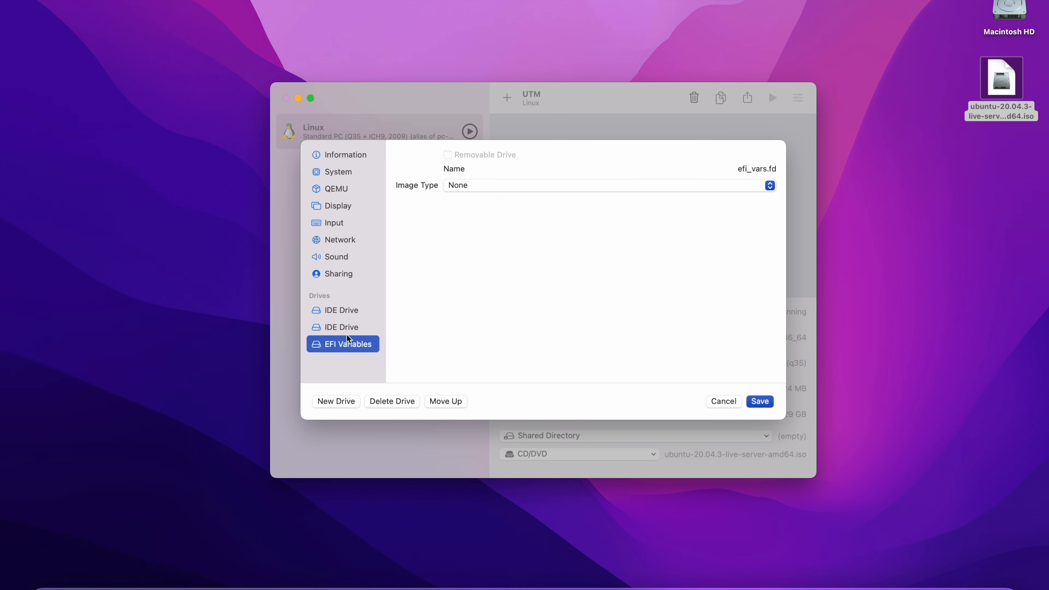
left_click(337, 310)
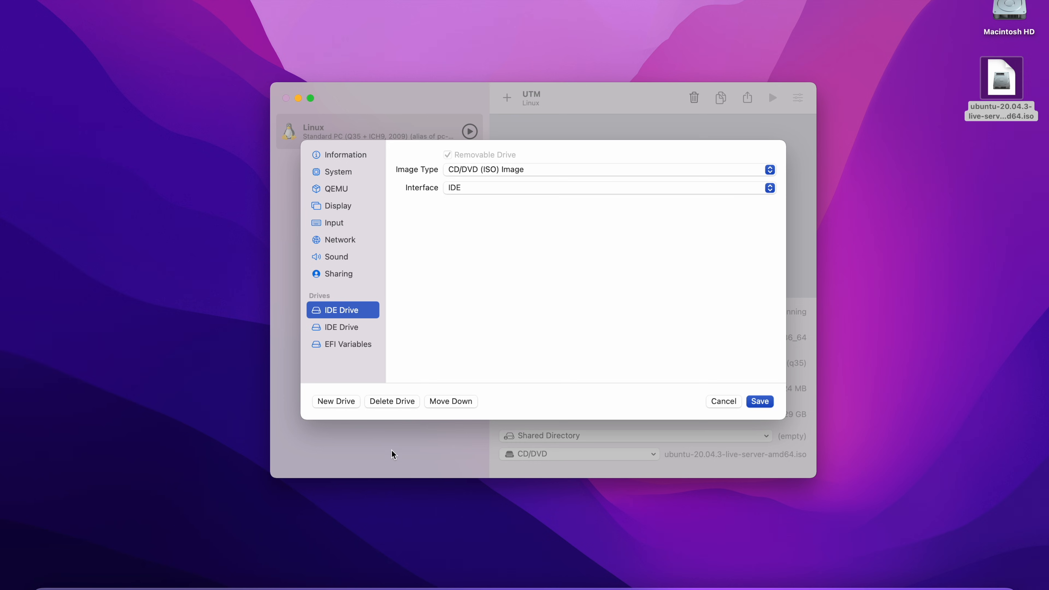
left_click(382, 400)
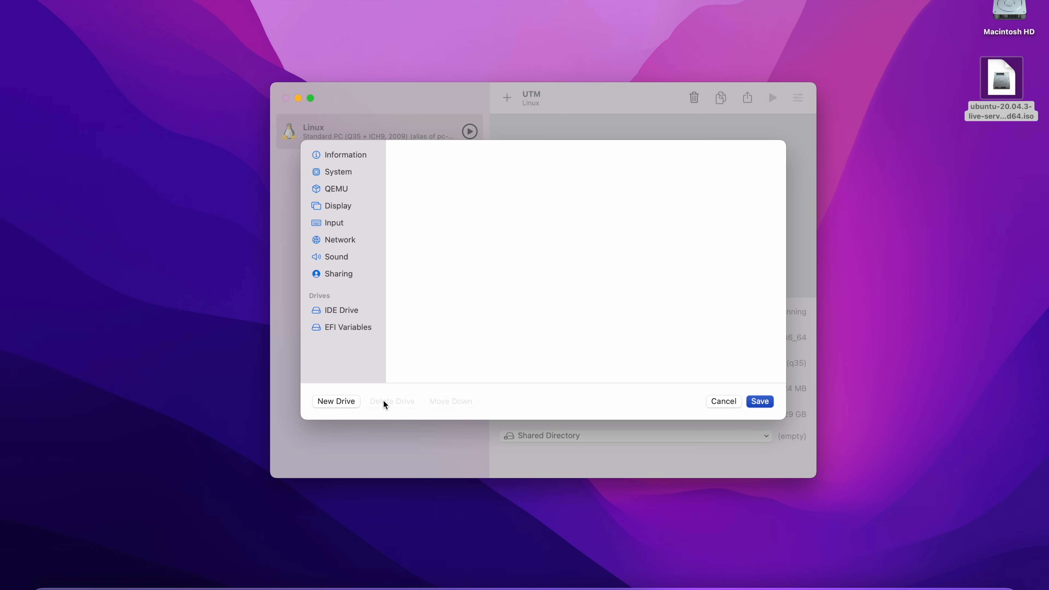
left_click(763, 401)
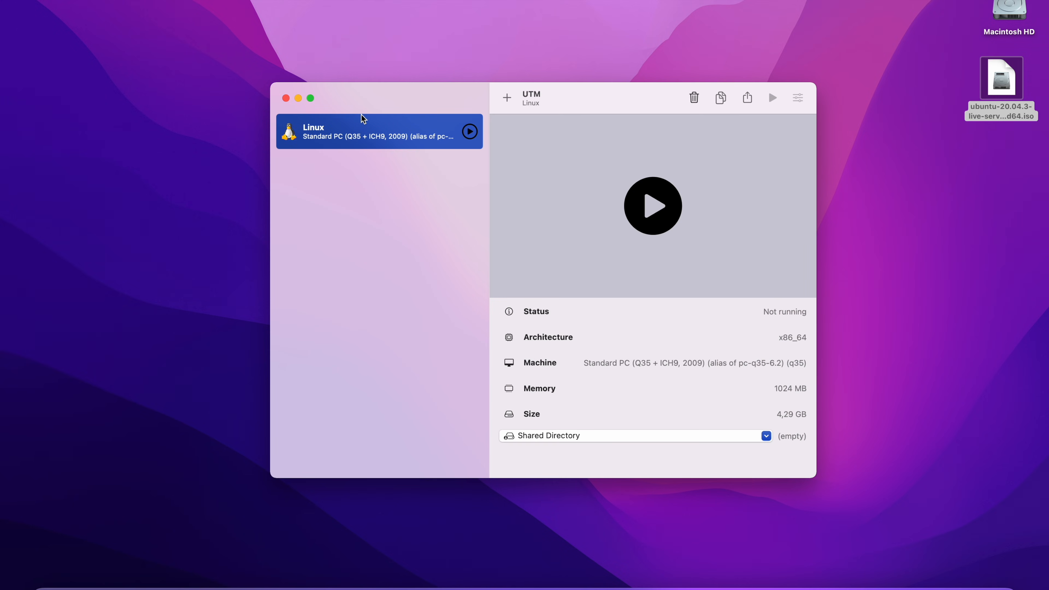
left_click(470, 132)
Log in to the disk-booted Ubuntu 20.04.3 with the account's username and password.
left_click_drag(451, 127, 577, 83)
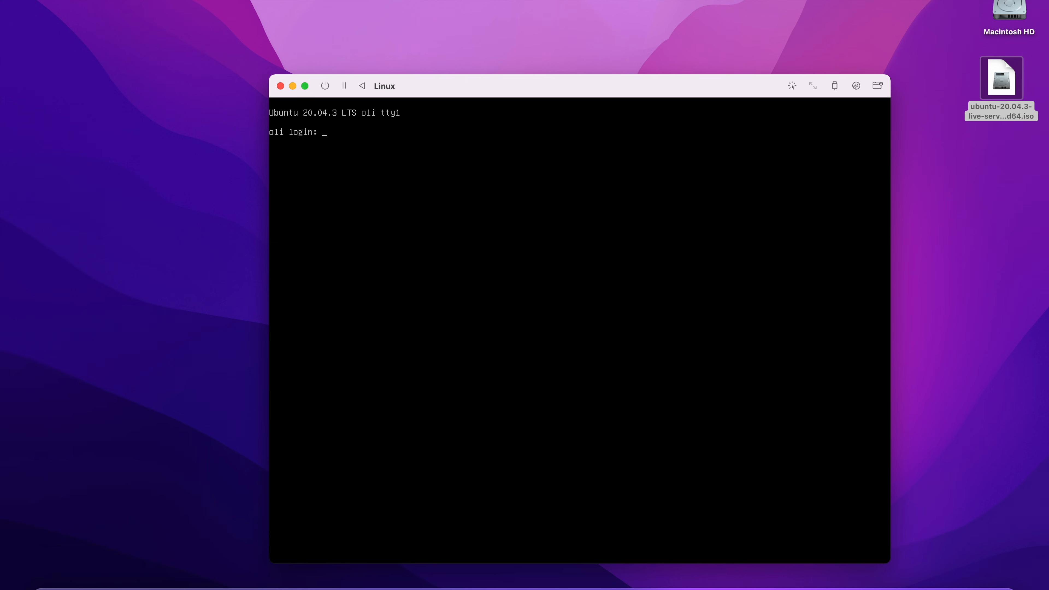
key("Return")
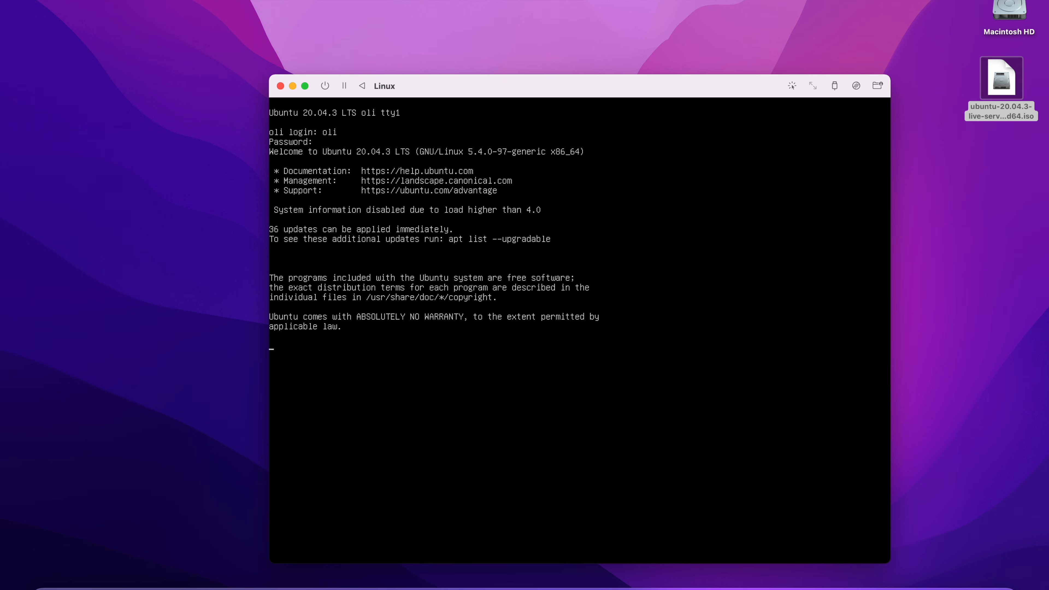
key("Return")
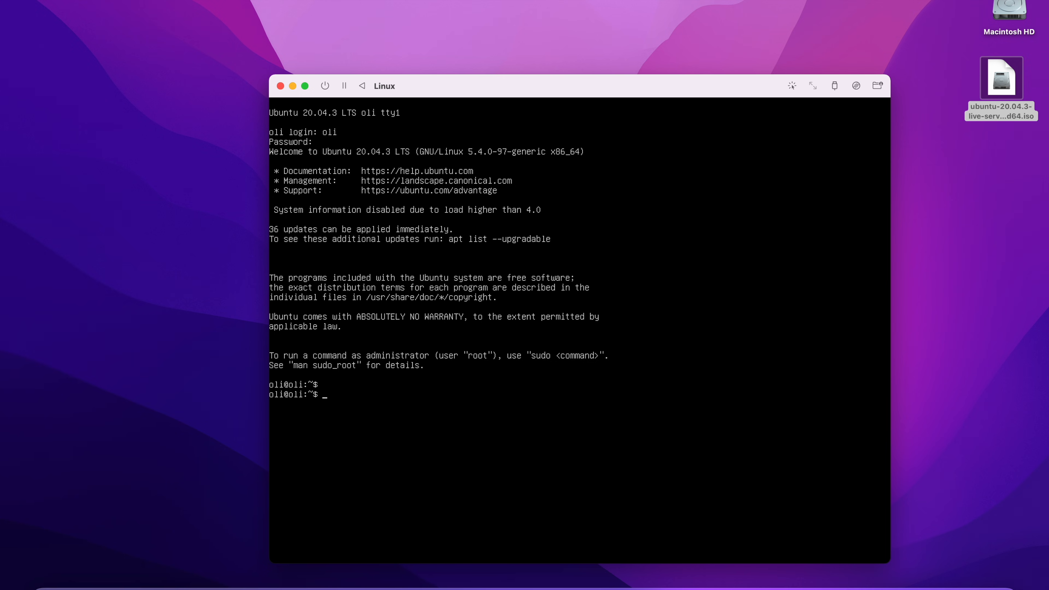
Run top to view the guest's processes, quit it, and shut down with sudo halt.
type("top")
key("Return")
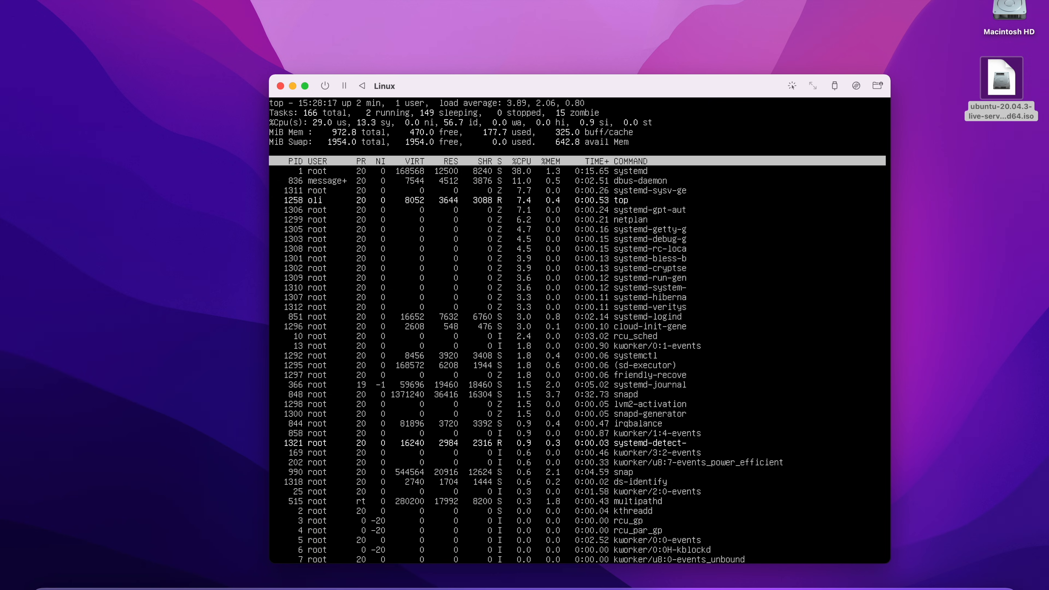
type("qsu")
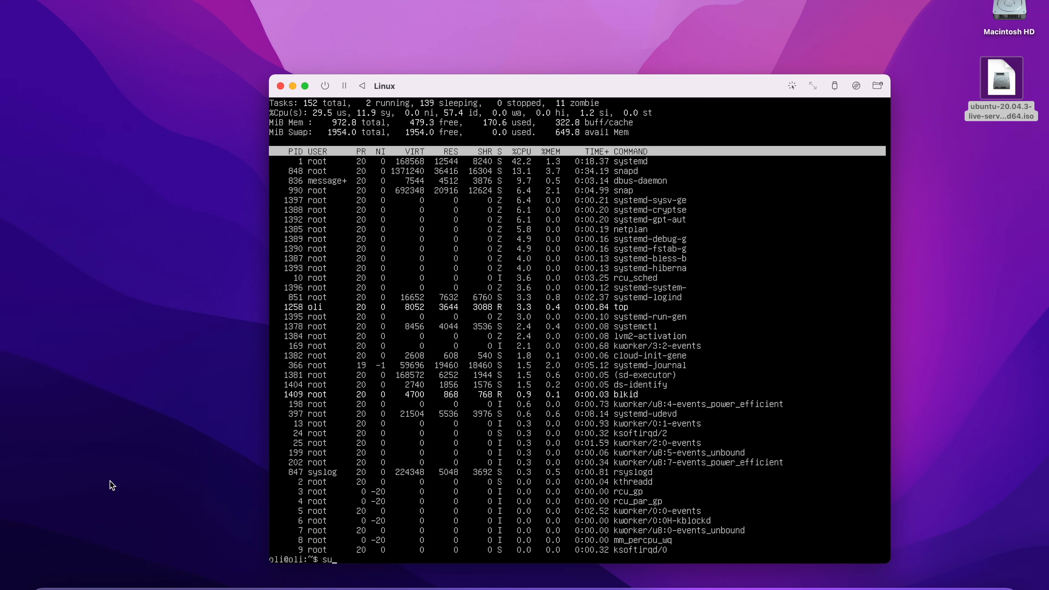
type("do halt")
key("Return")
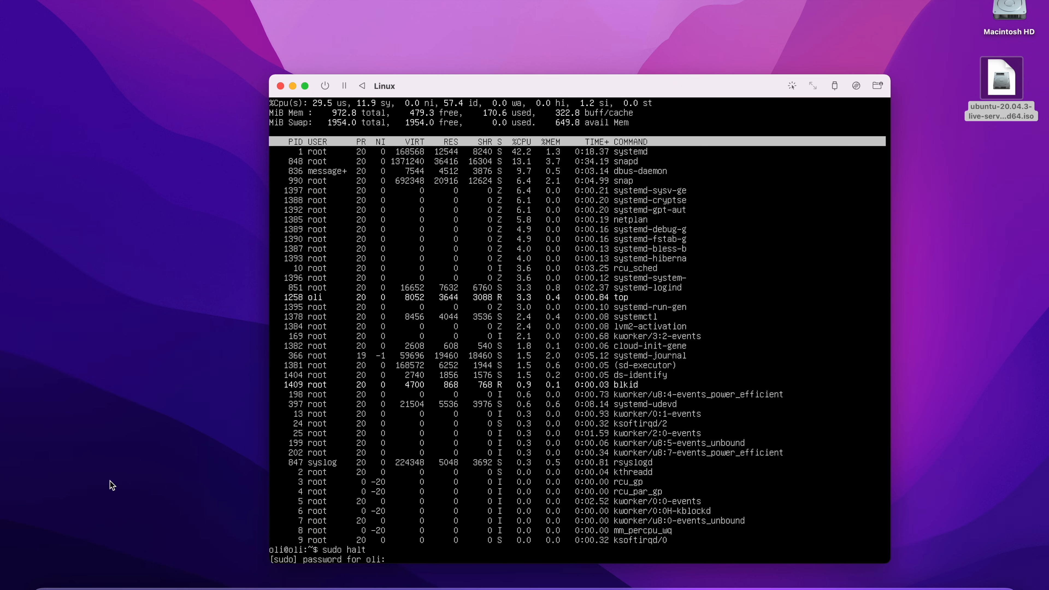
key("Return")
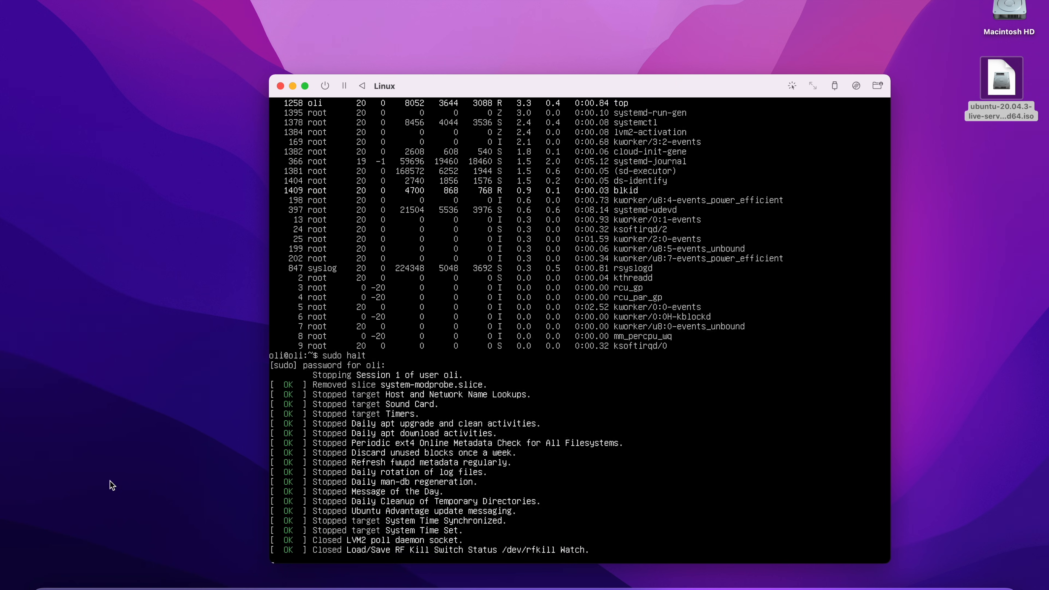